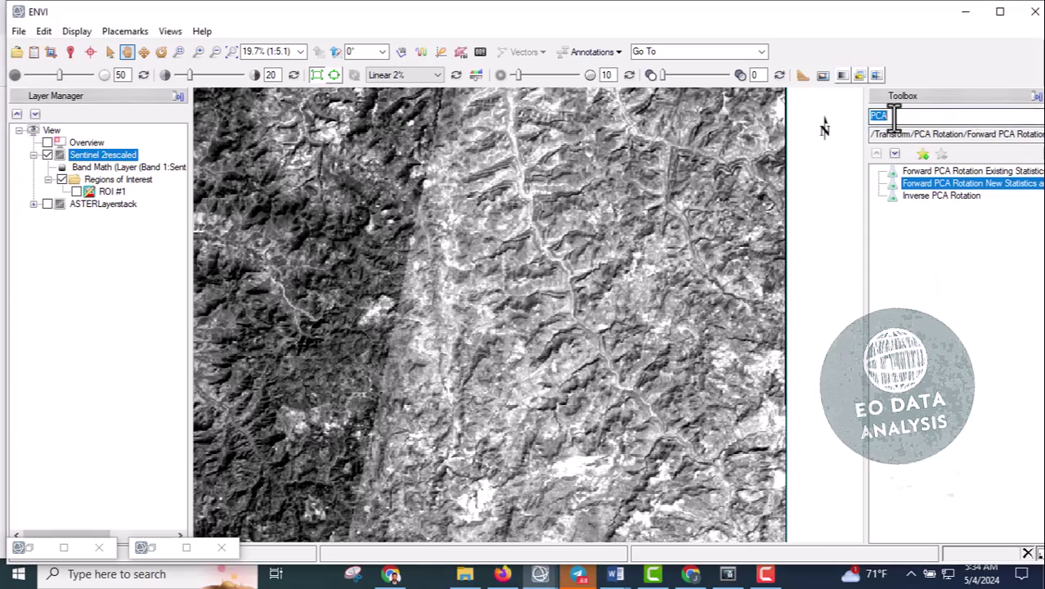
- Search the toolbox for PCA and open the Forward PCA Rotation New Statistics tool
left_click(895, 117)
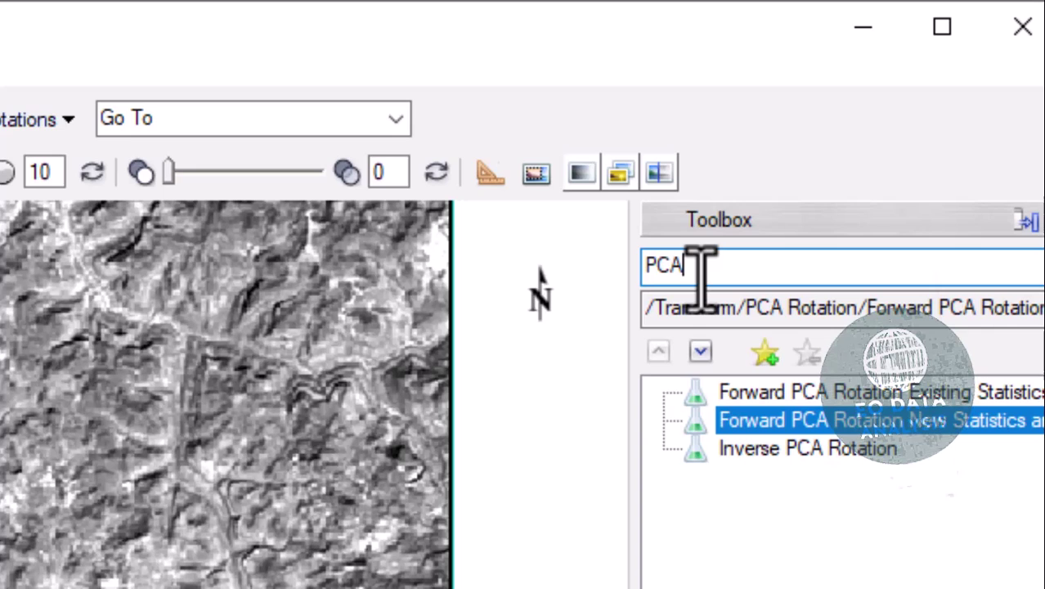
key("BackSpace")
key("BackSpace")
key("BackSpace")
type("PC")
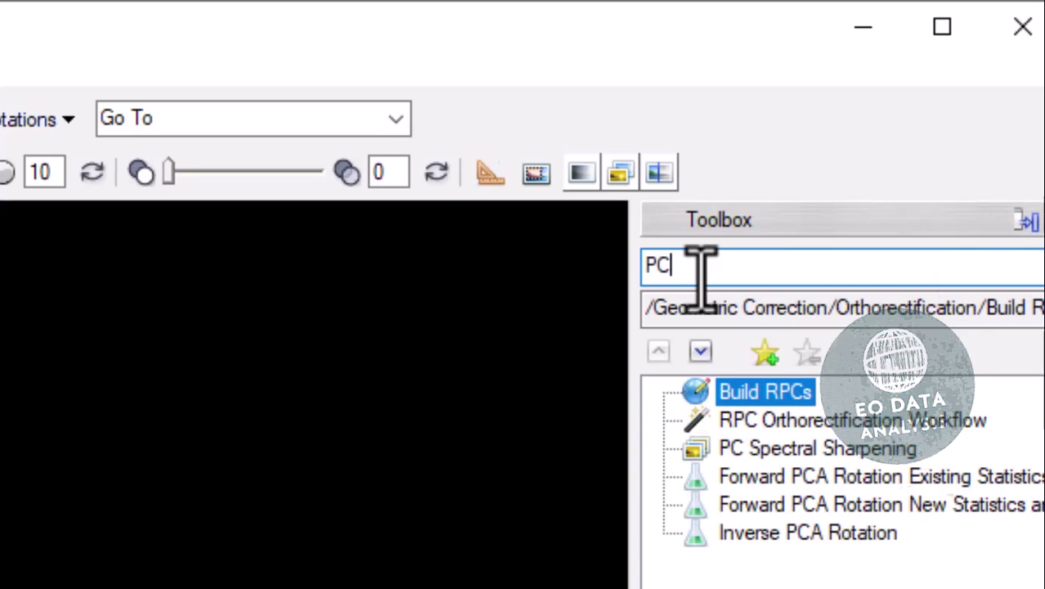
type("A")
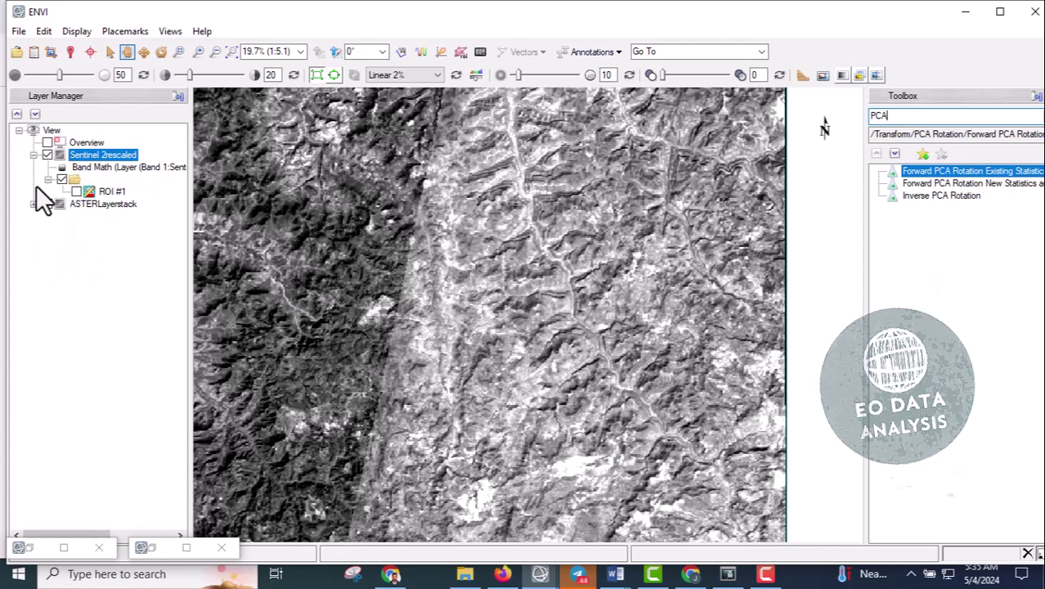
double_click(963, 182)
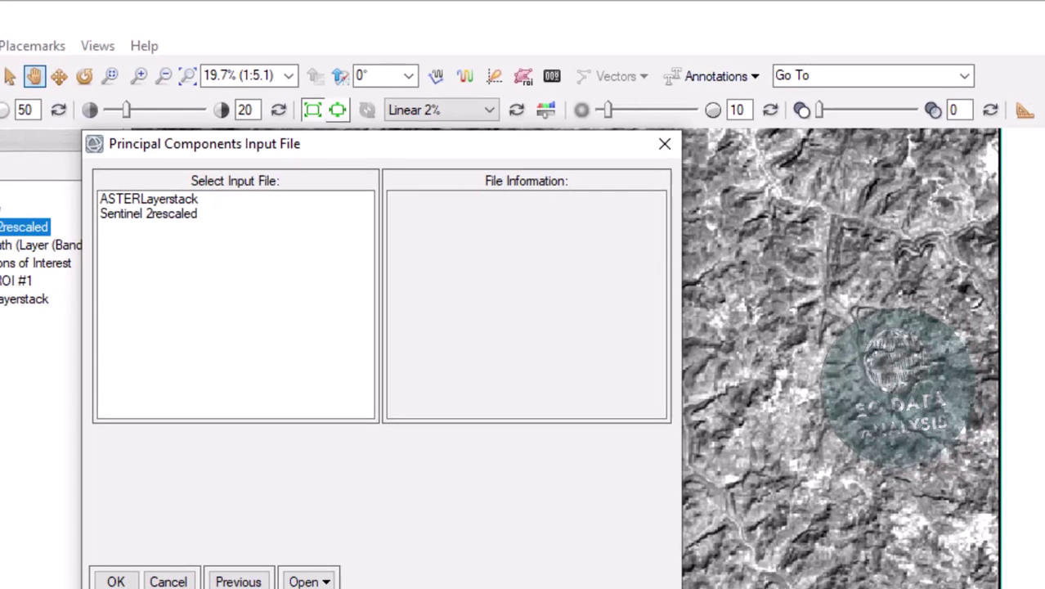
left_click(664, 144)
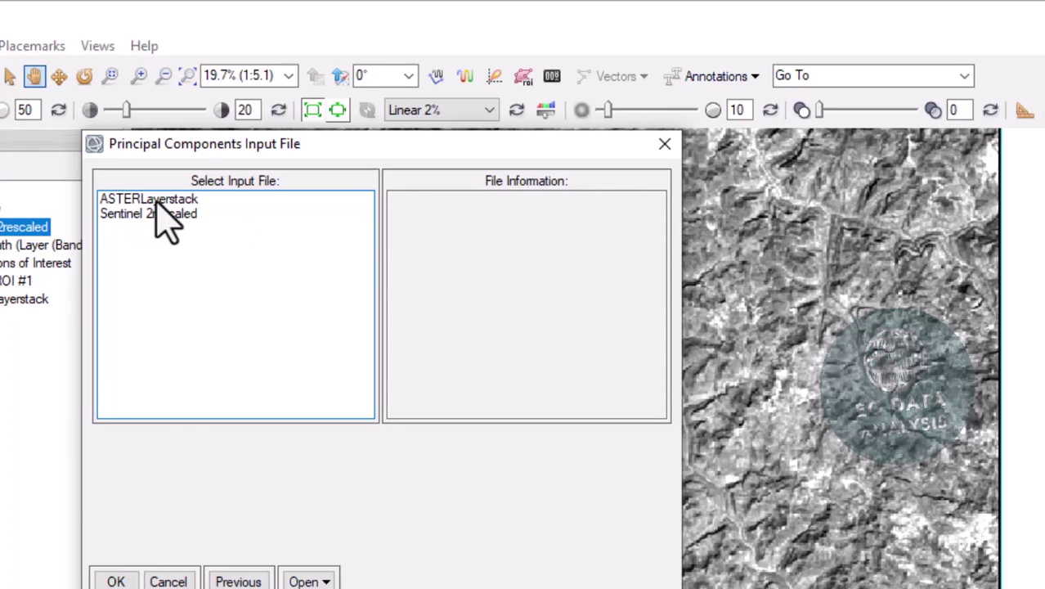
- Choose ASTERLayerstack as the input file and limit its spatial subset to the extent of ROI #1
left_click(159, 200)
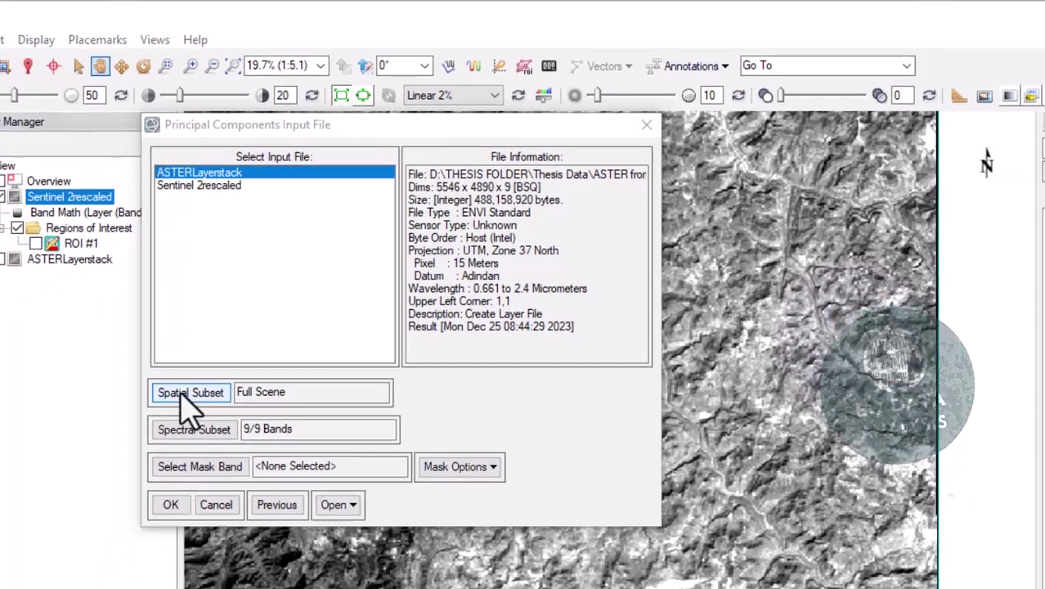
left_click(188, 394)
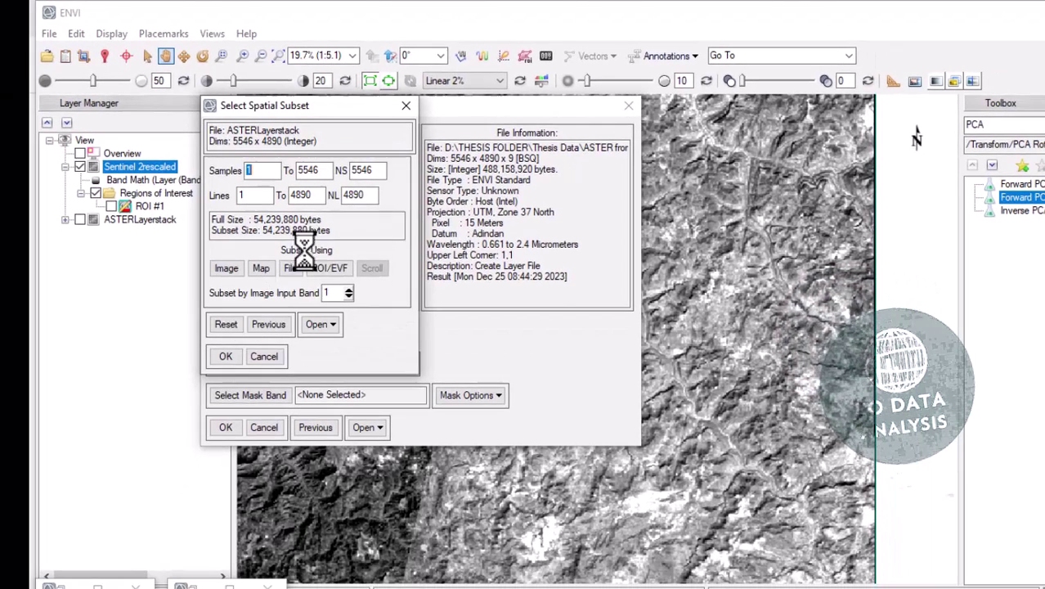
left_click(326, 266)
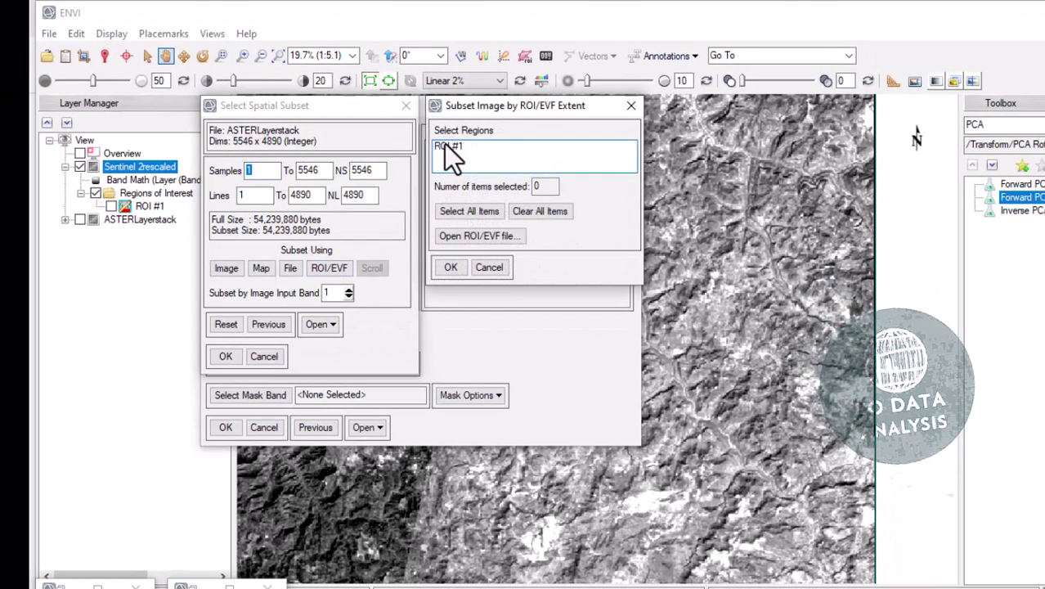
left_click(446, 146)
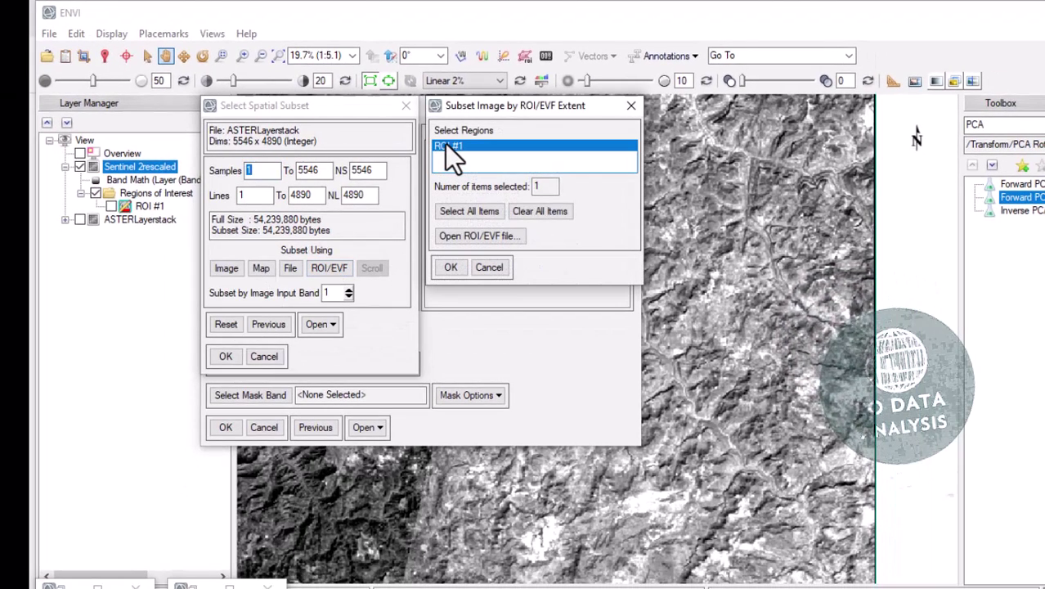
left_click(451, 267)
left_click(226, 356)
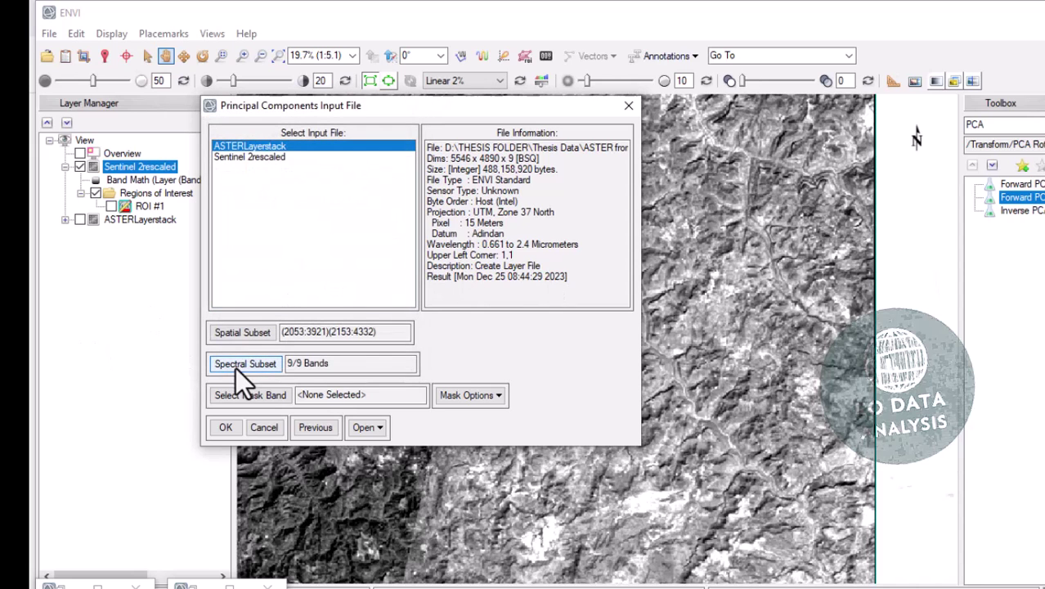
- Limit the spectral subset to ASTER VNIR Band1, Band2, Band3N and SWIR Band4, and accept the input file settings
left_click(234, 366)
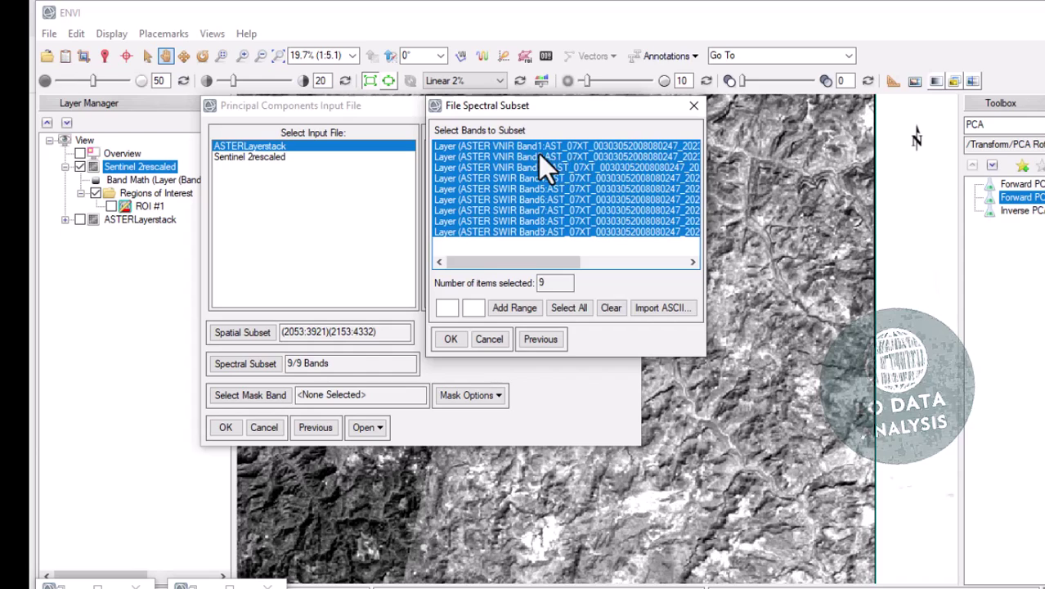
left_click(554, 145)
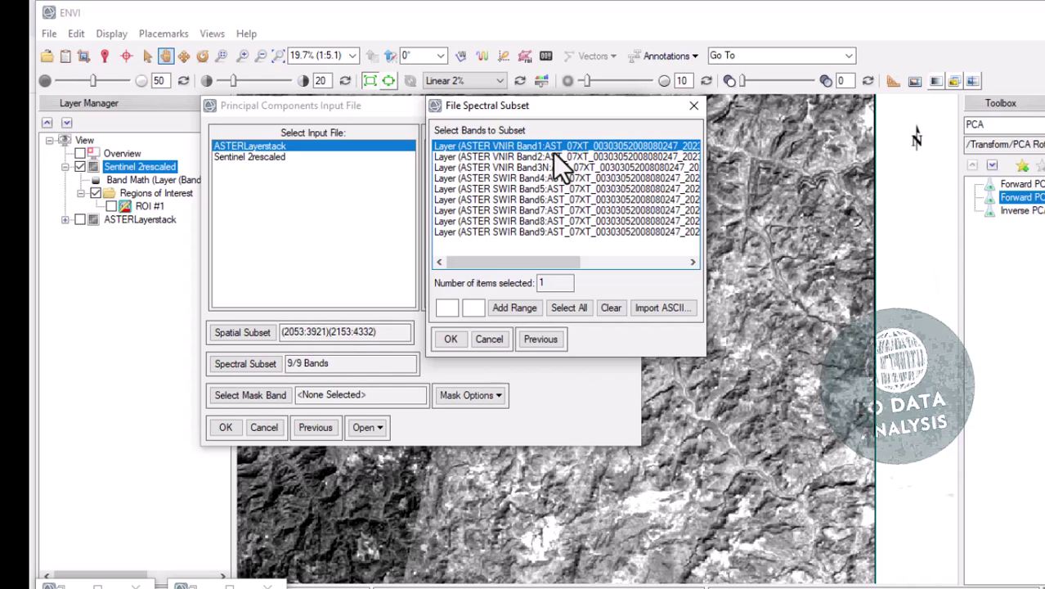
left_click(552, 179, "shift")
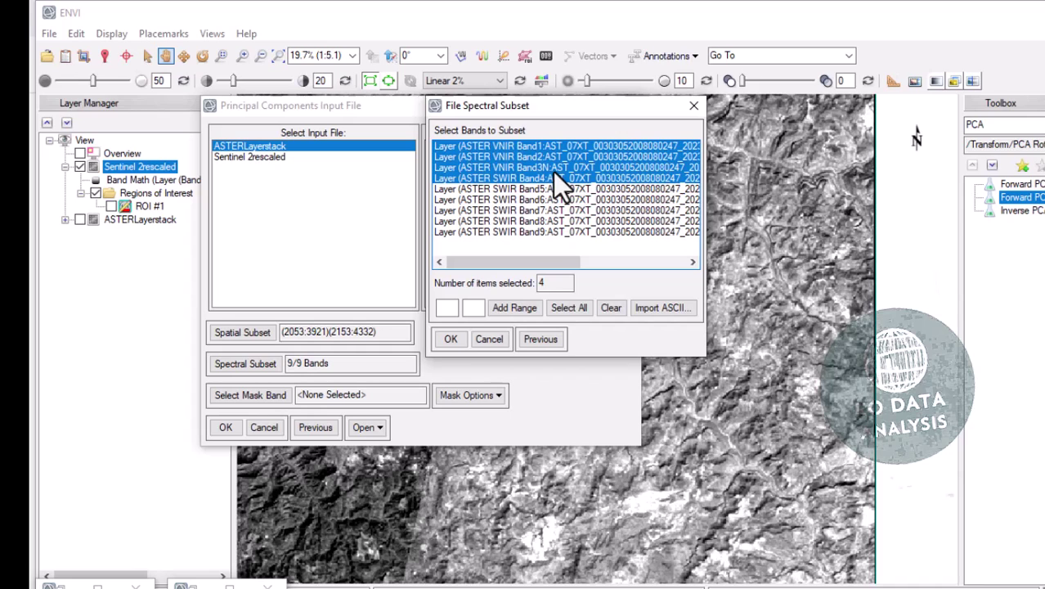
left_click(450, 339)
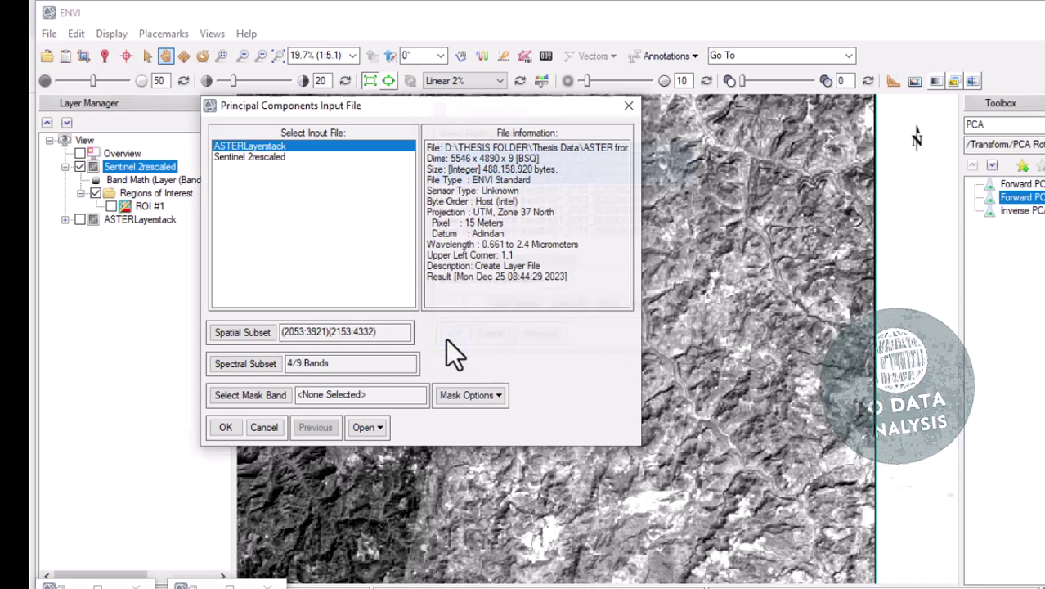
left_click(224, 428)
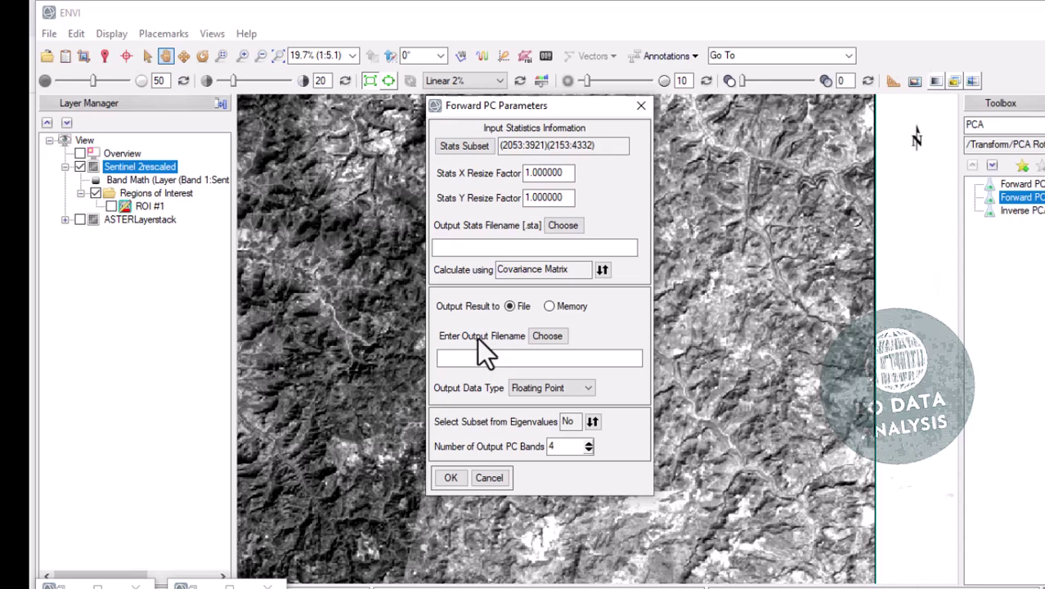
- Set the output statistics file to ASTERPCAstat in the Desktop PCA folder
left_click(564, 226)
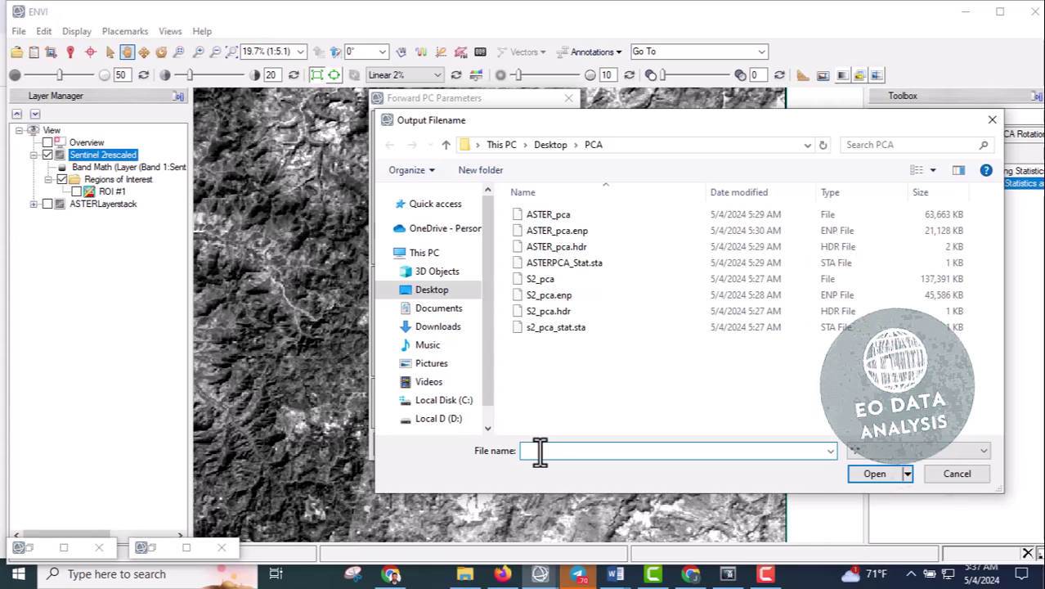
type("ASTERPCA")
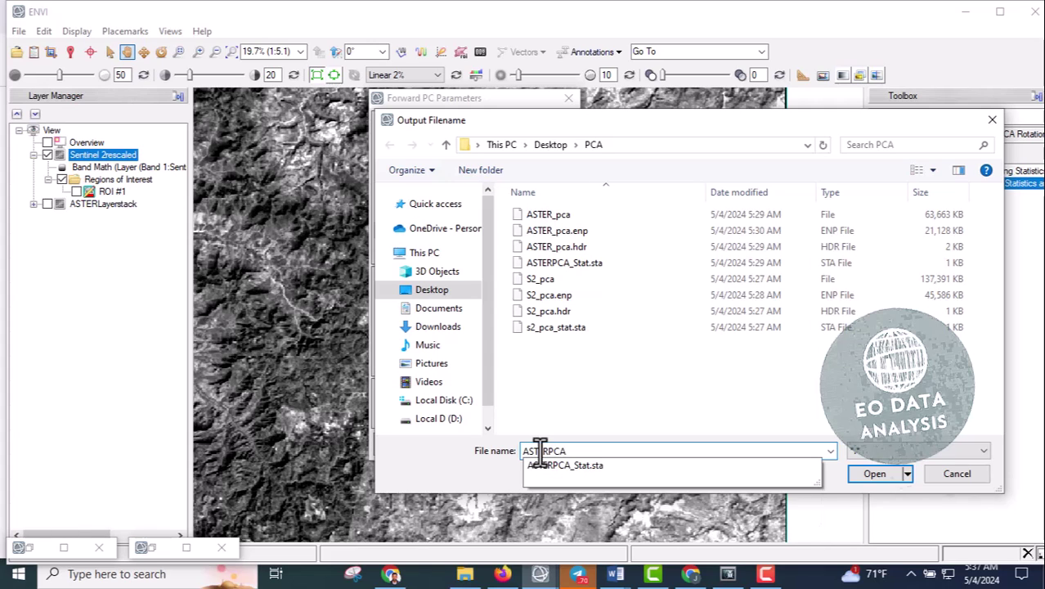
type("stat")
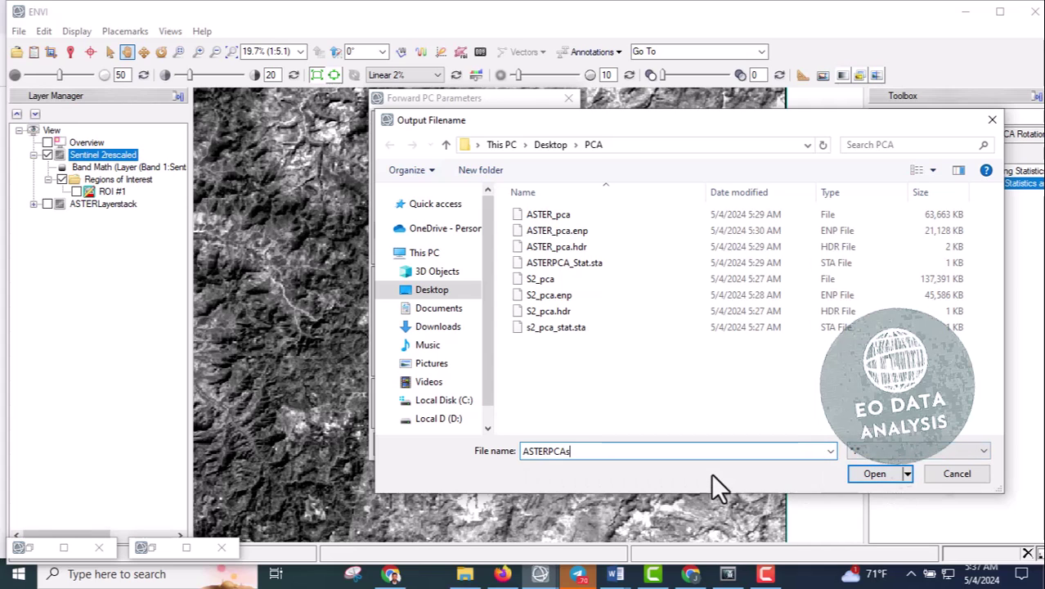
left_click(873, 475)
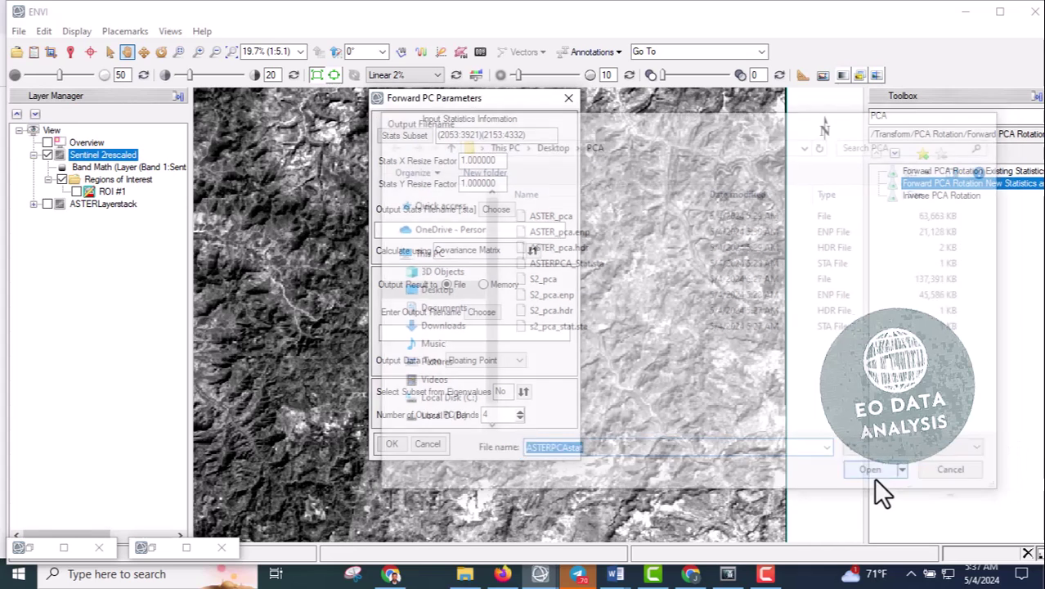
- Set the result file to ASTERPCA in the Desktop PCA folder and run the rotation, closing the eigenvalue plot
left_click(491, 311)
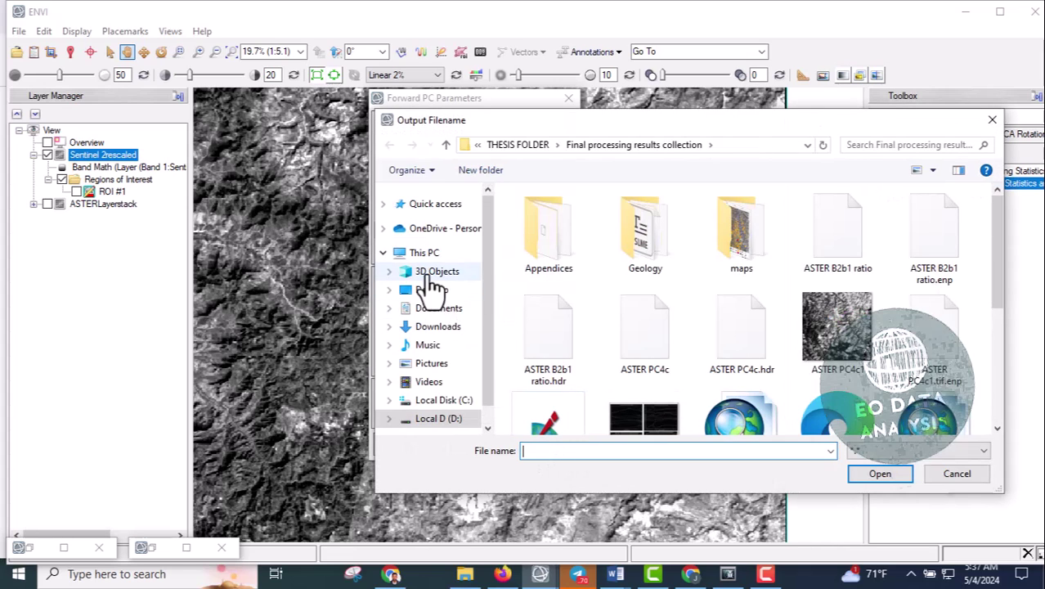
left_click(434, 290)
double_click(738, 241)
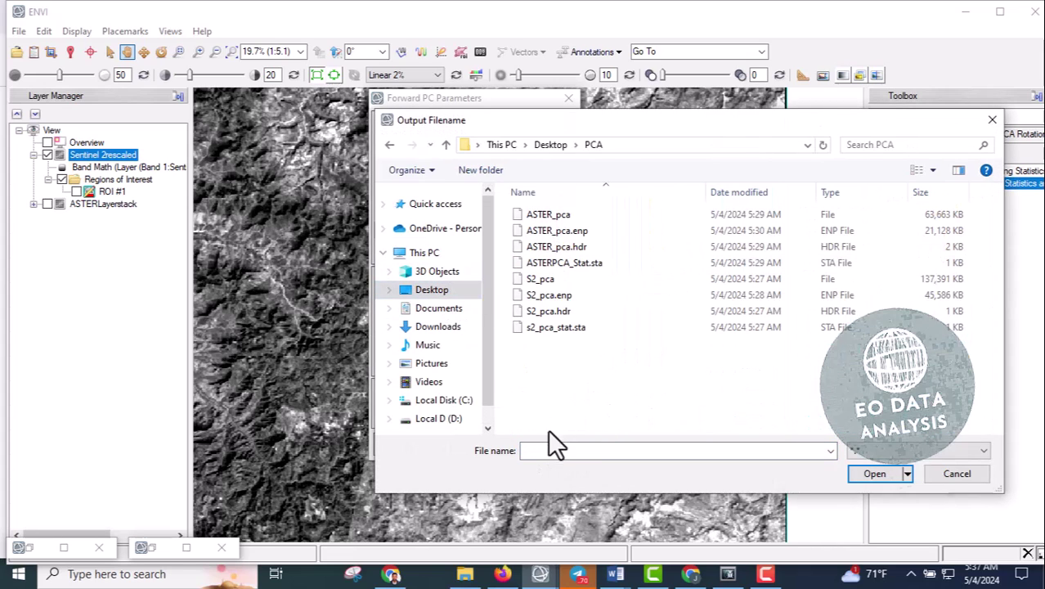
left_click(536, 451)
type("ASTERPCA")
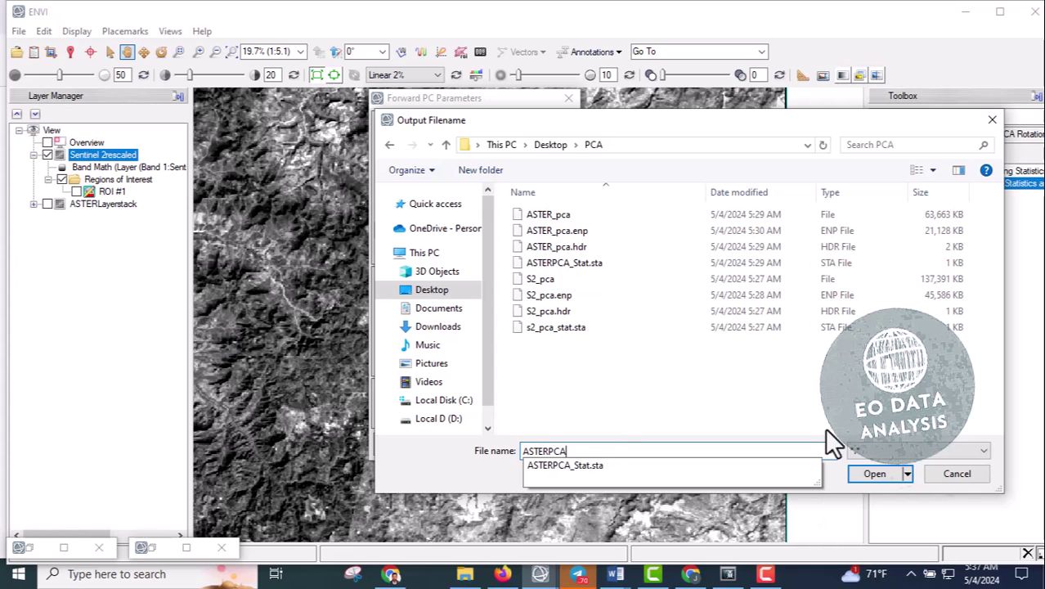
left_click(881, 474)
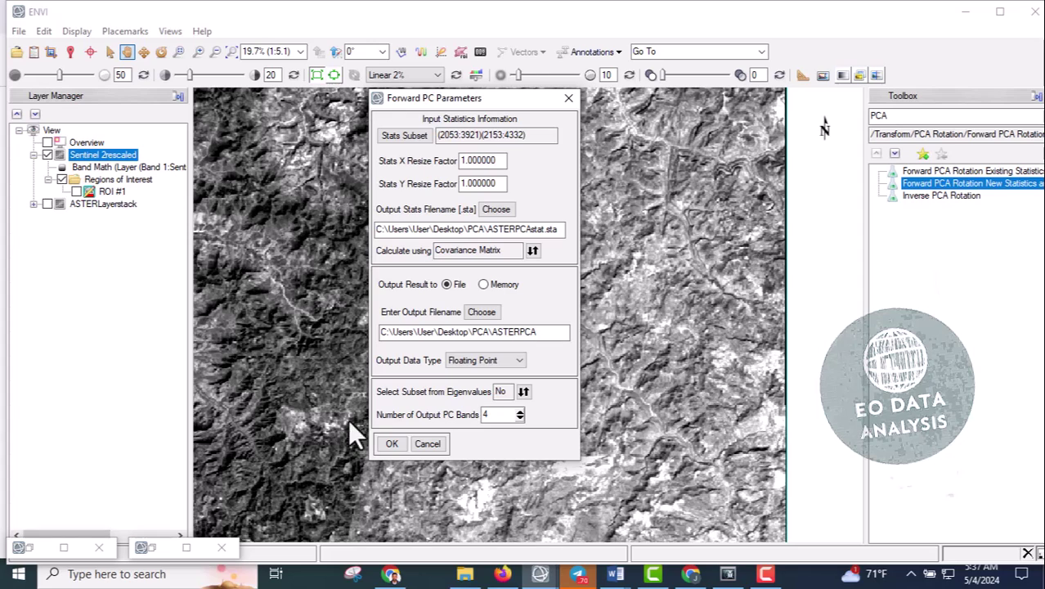
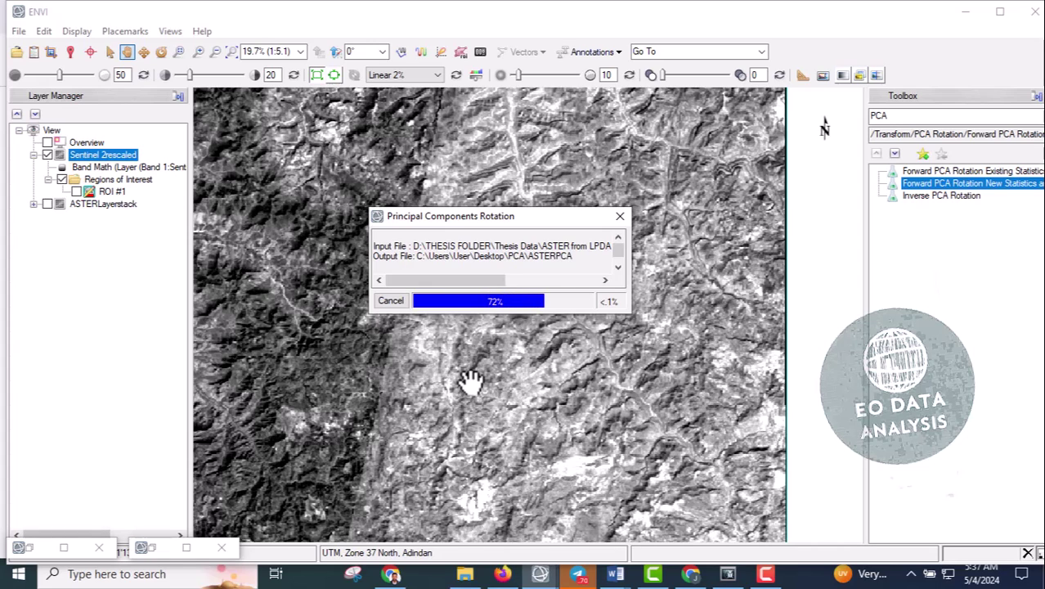
mouse_move(773, 578)
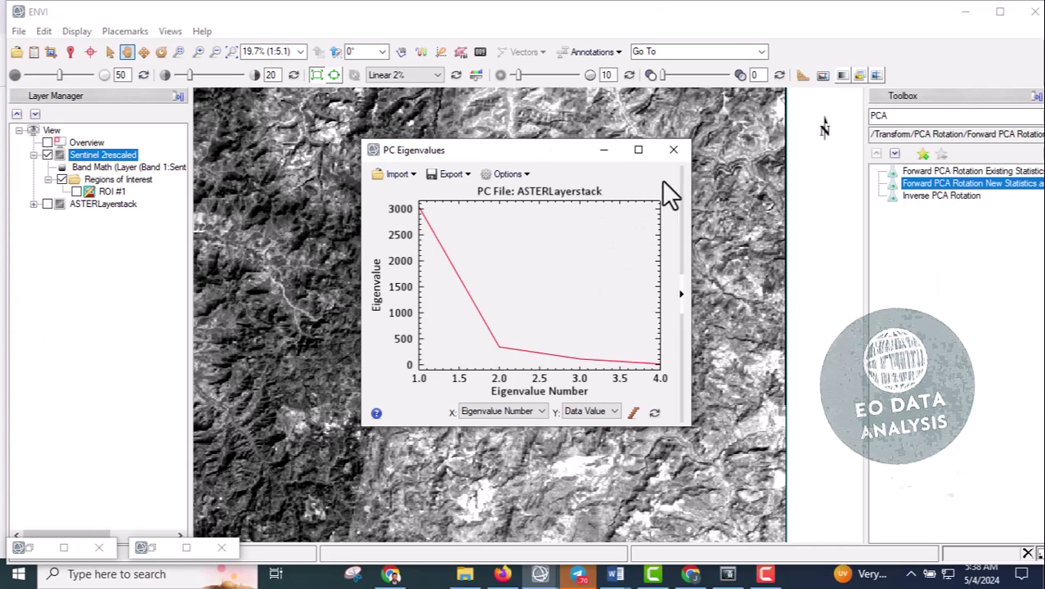
left_click(673, 152)
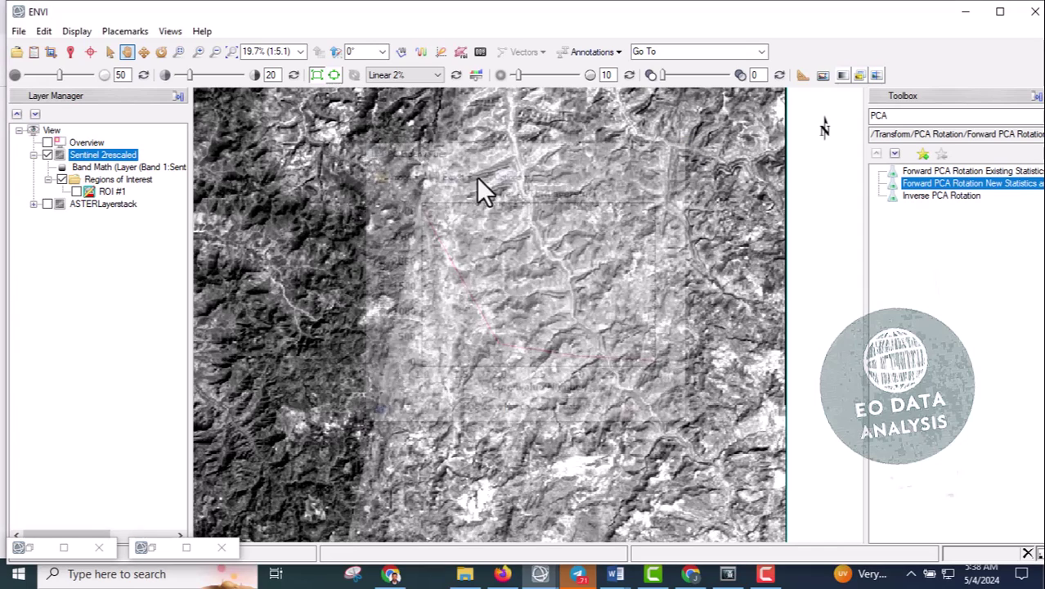
- Start another forward PCA rotation with new statistics on Sentinel 2rescaled, spatially subset to the extent of ROI #1
double_click(946, 184)
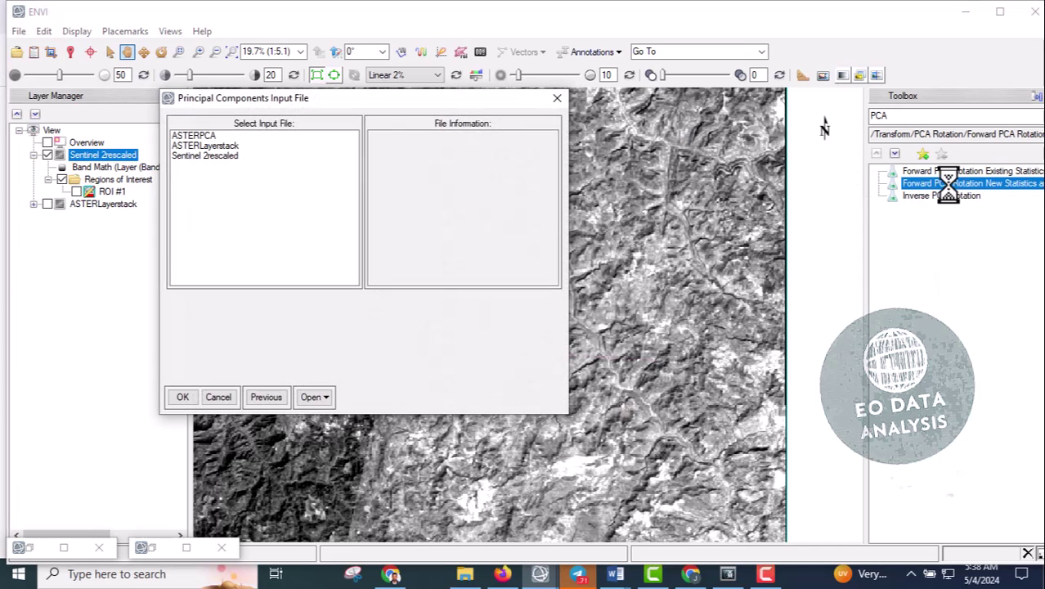
left_click(209, 155)
left_click(186, 311)
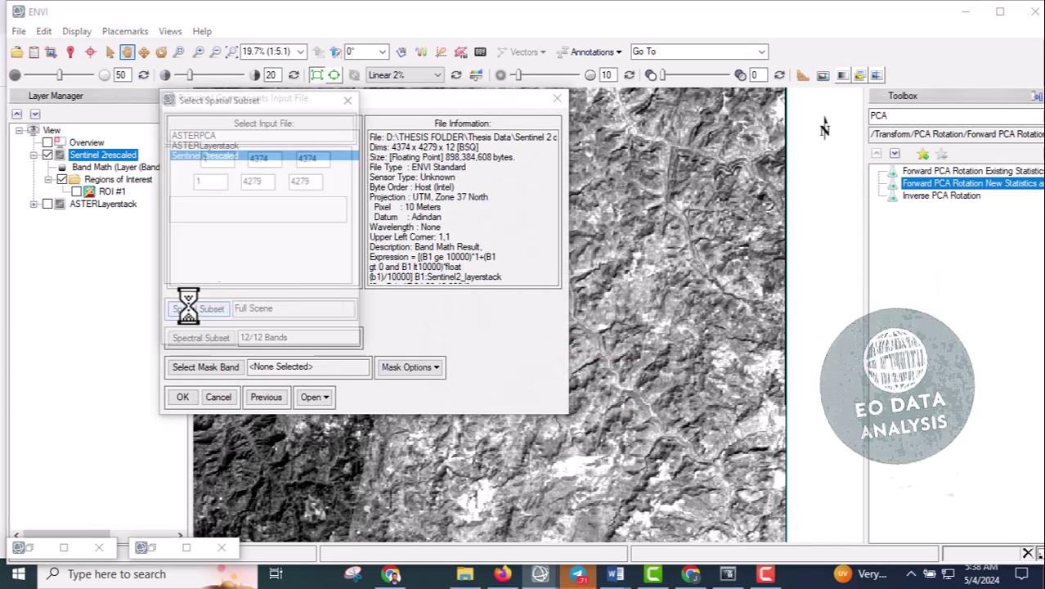
left_click(279, 251)
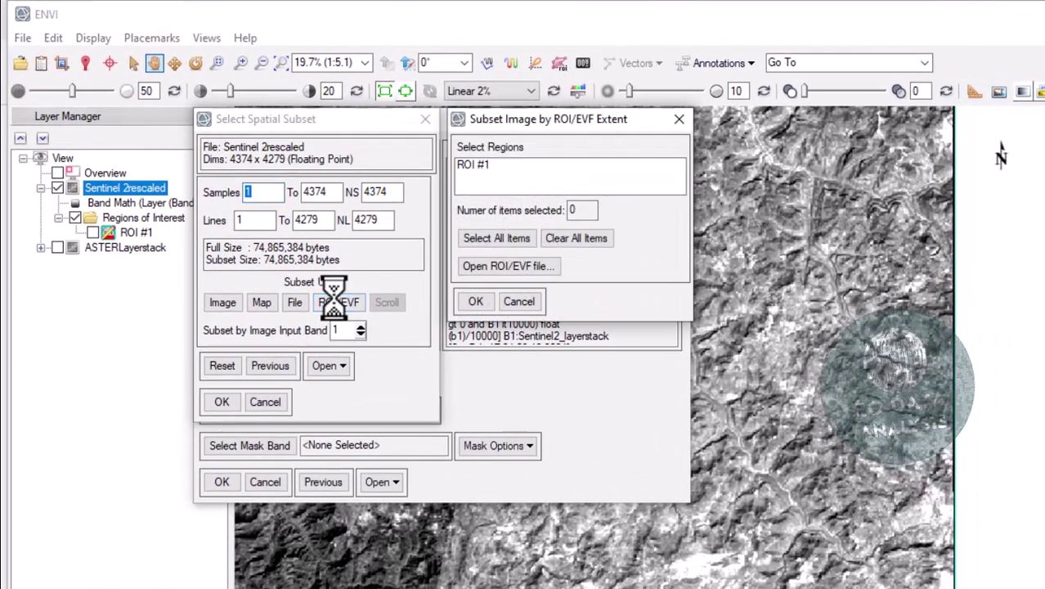
left_click(486, 164)
left_click(477, 301)
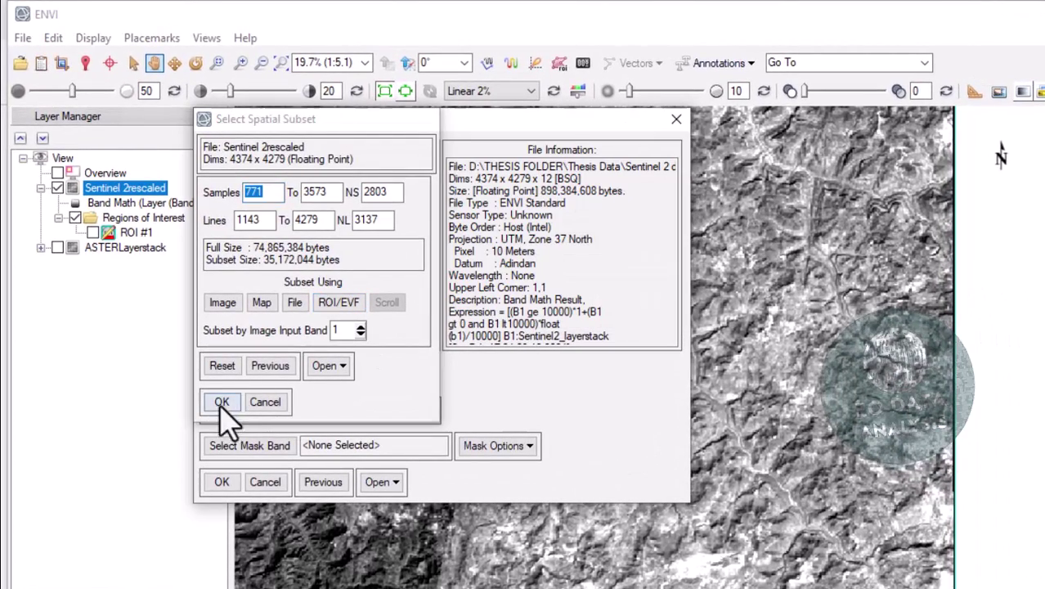
left_click(222, 401)
- Accept the spatial subset, limit the spectral subset to b123 Band 2, b456 Band 1, and b788a Bands 1 and 3, and accept the input file
left_click(235, 412)
left_click(577, 213)
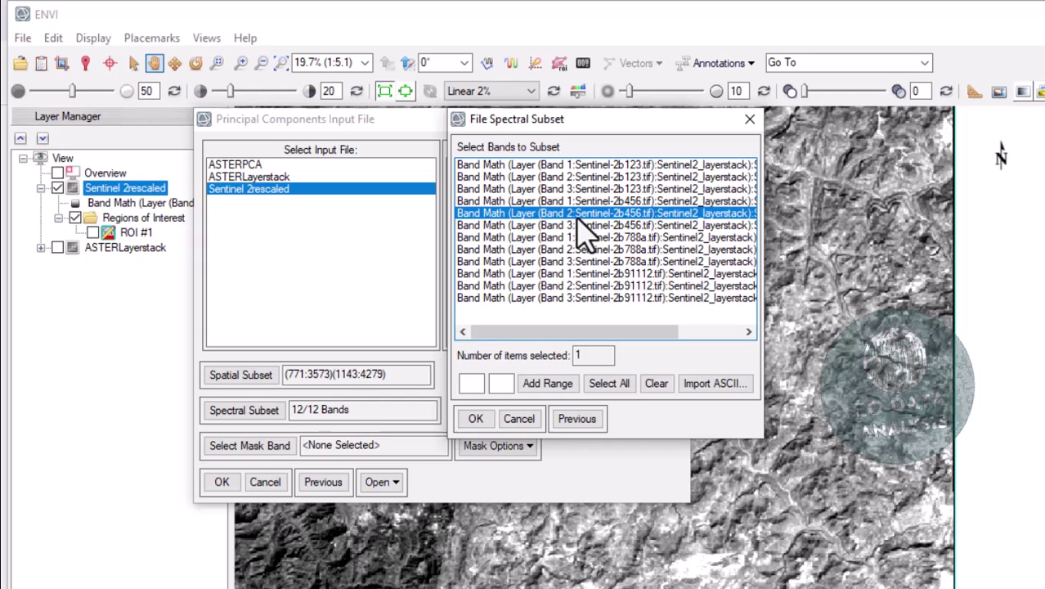
left_click(572, 179)
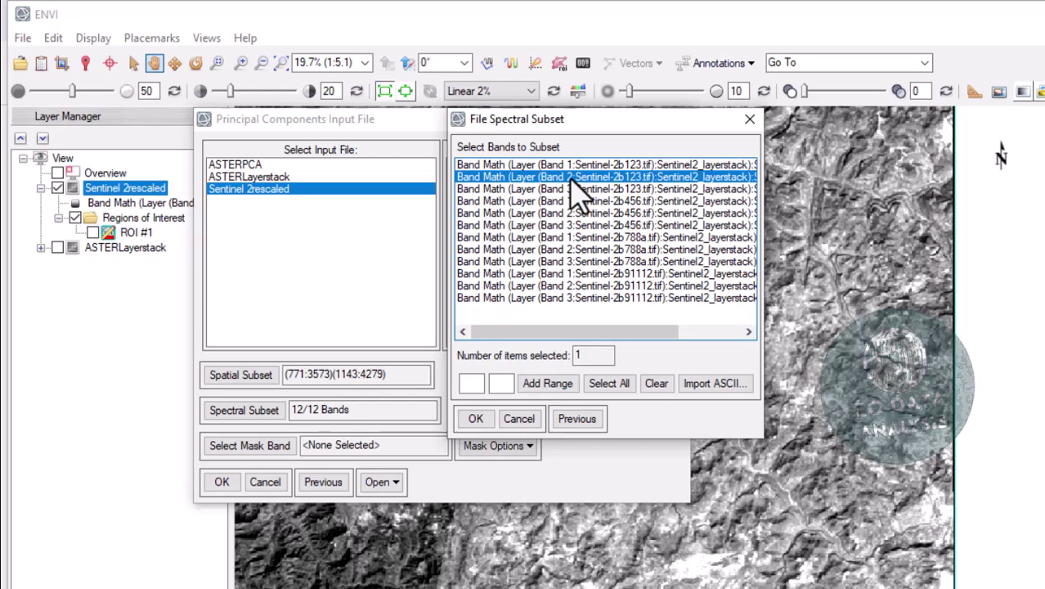
left_click(577, 201, "ctrl")
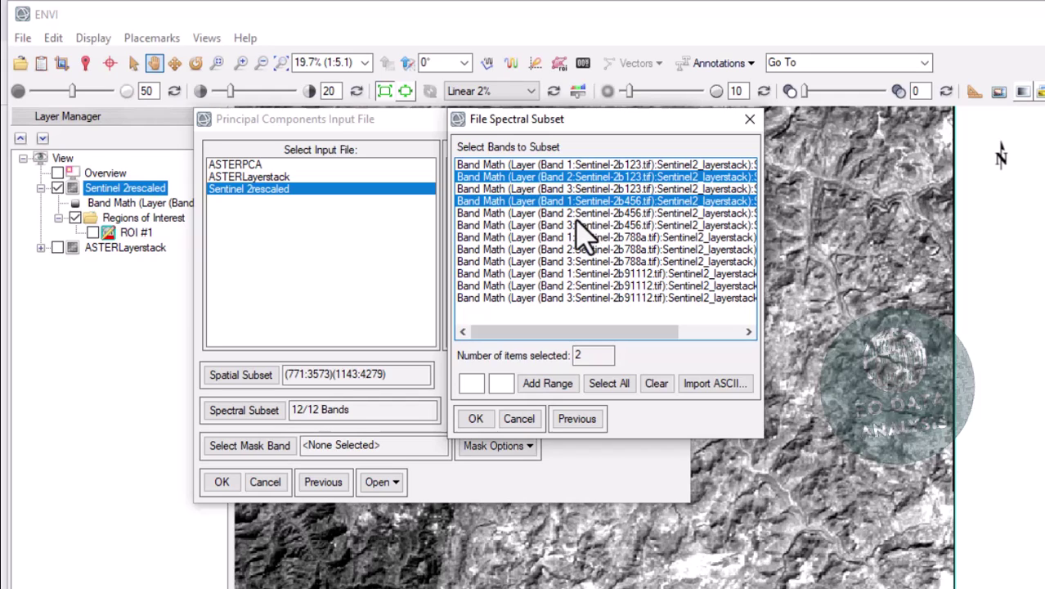
left_click(576, 237)
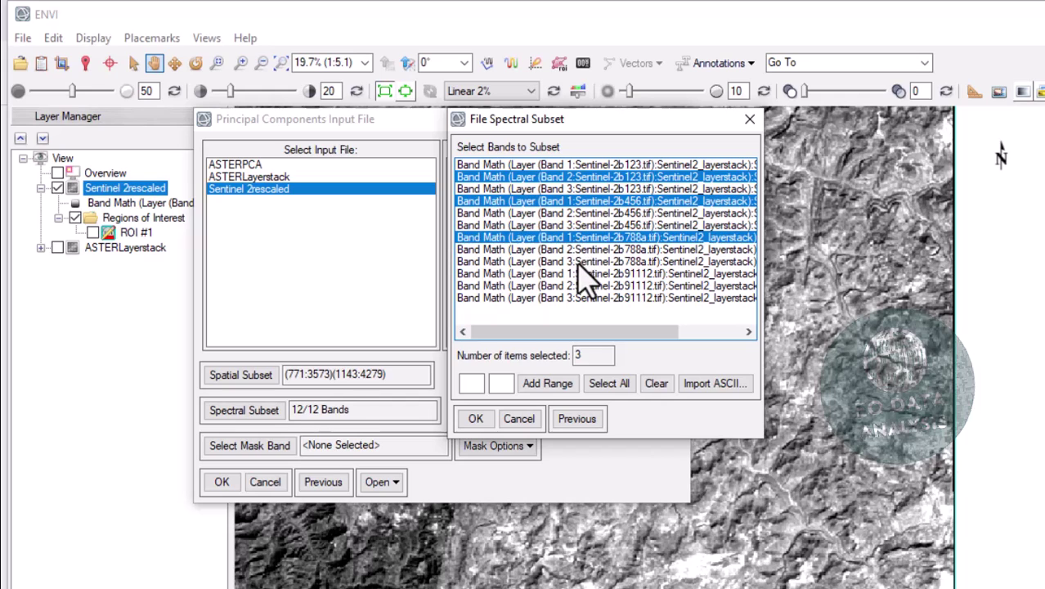
left_click(578, 261)
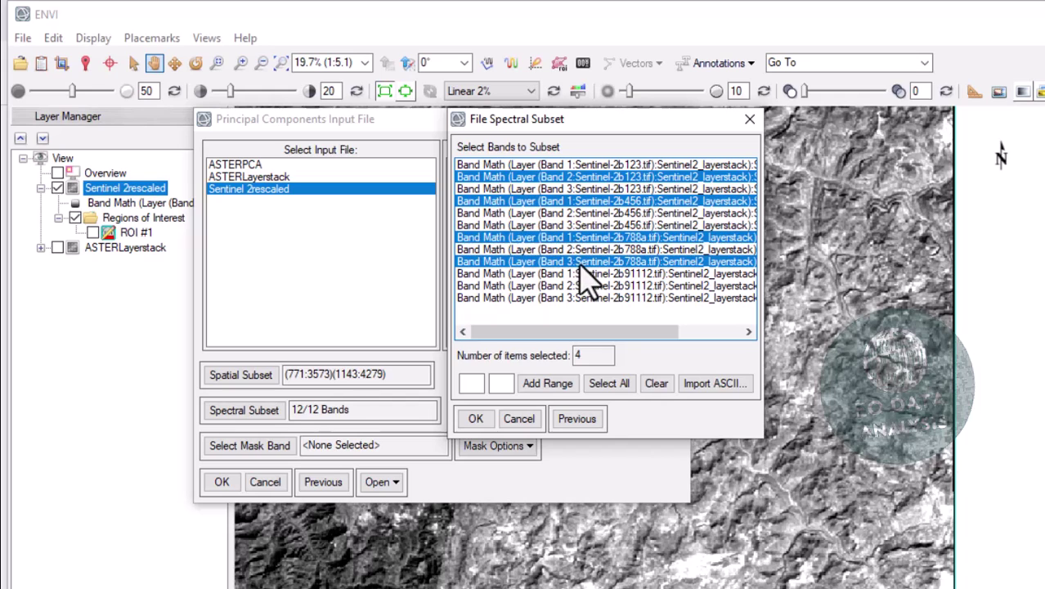
left_click(476, 419)
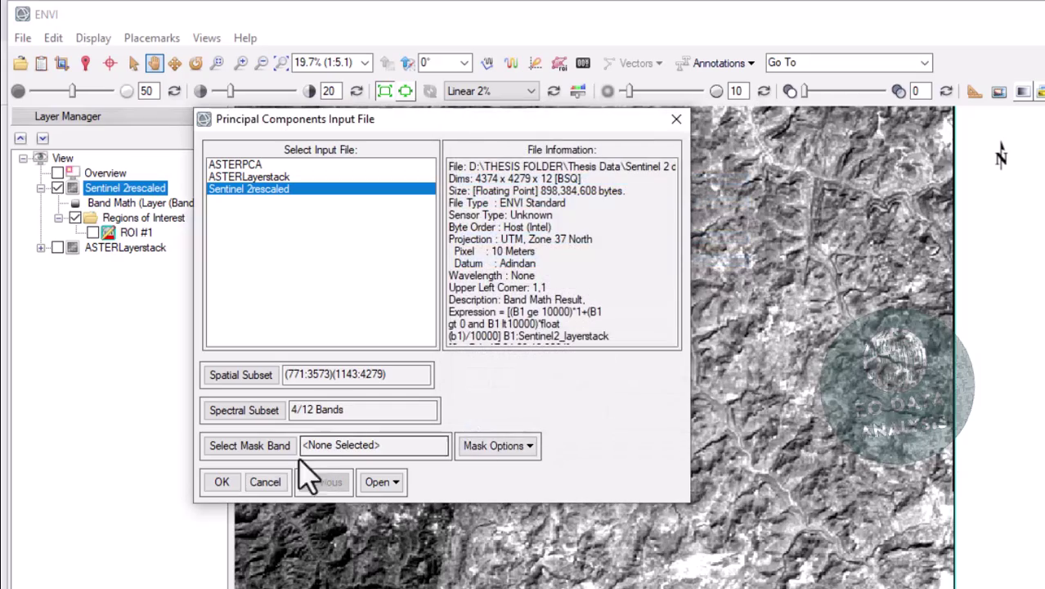
left_click(219, 483)
- Set the output statistics file to Senitnelpcastat in the Desktop PCA folder
left_click(601, 253)
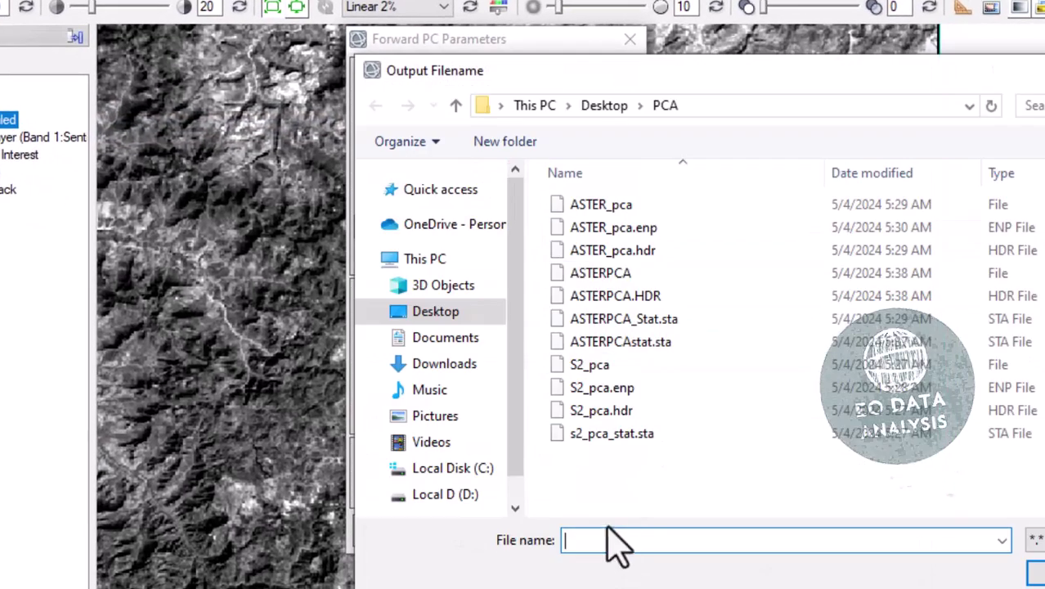
type("Se")
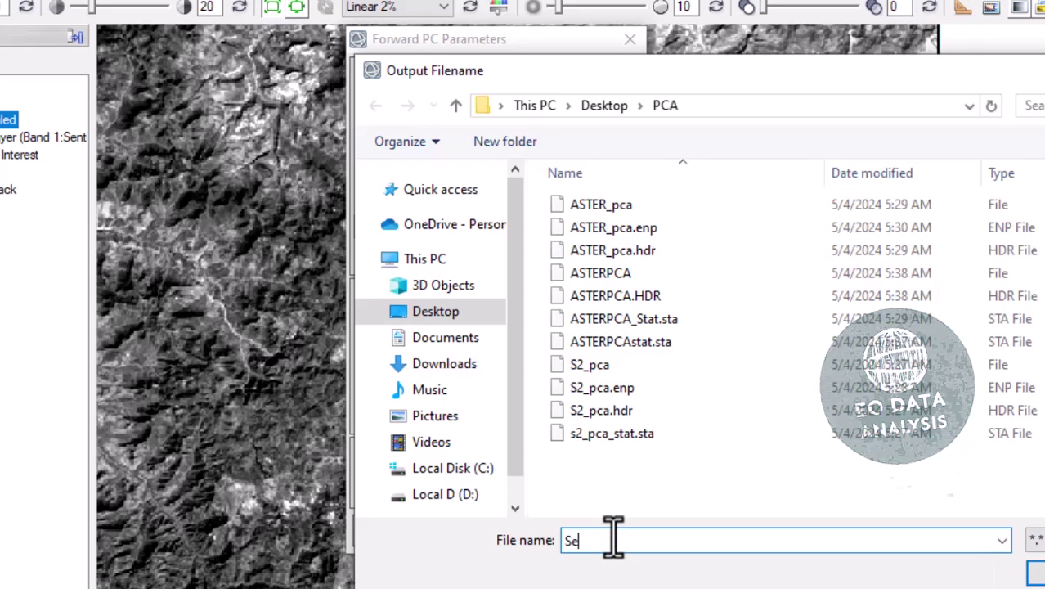
type("nitnelpcastat")
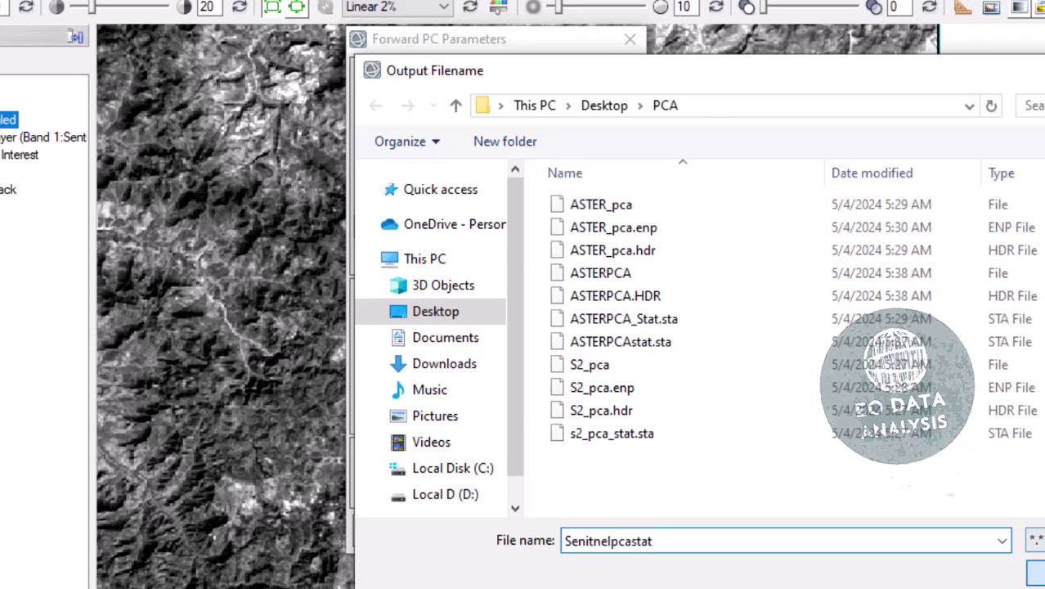
left_click(1035, 574)
- Set the result file to Sentinel2pca in the Desktop PCA folder and run the rotation, minimizing the eigenvalue plot
left_click(521, 343)
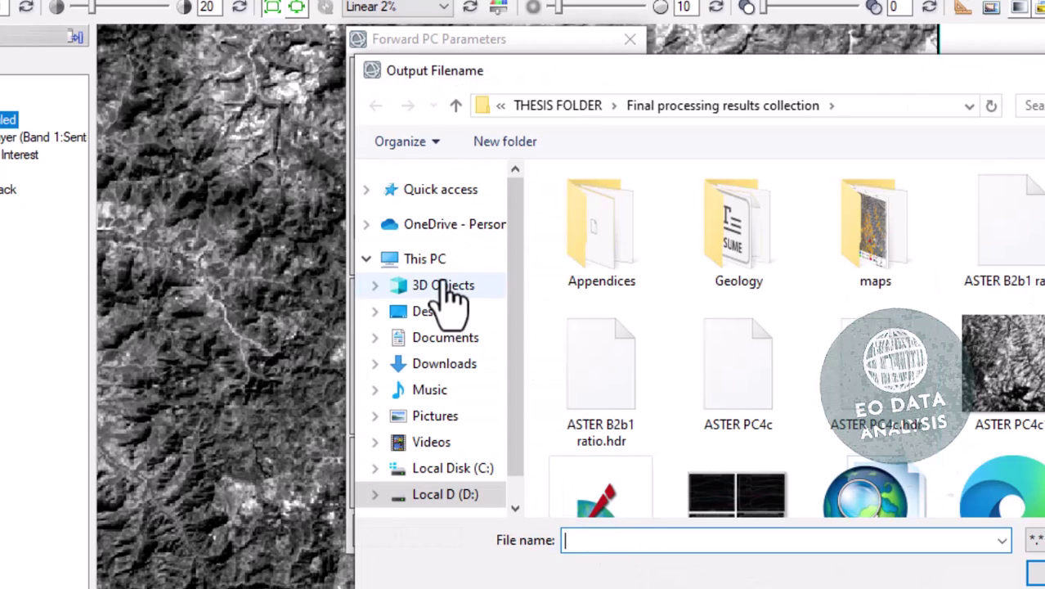
left_click(438, 313)
double_click(869, 270)
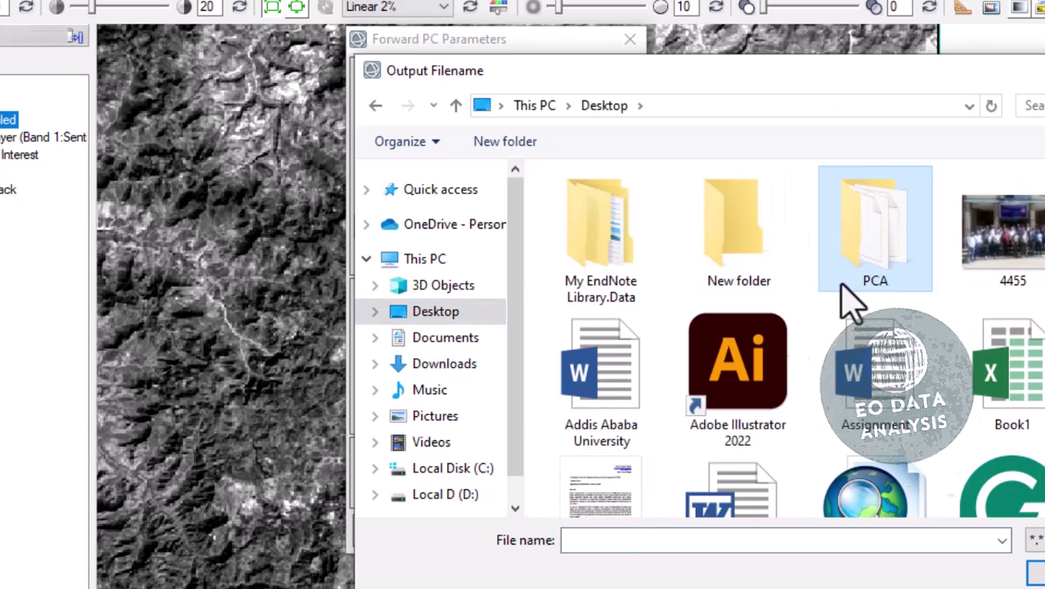
left_click(596, 539)
type("S")
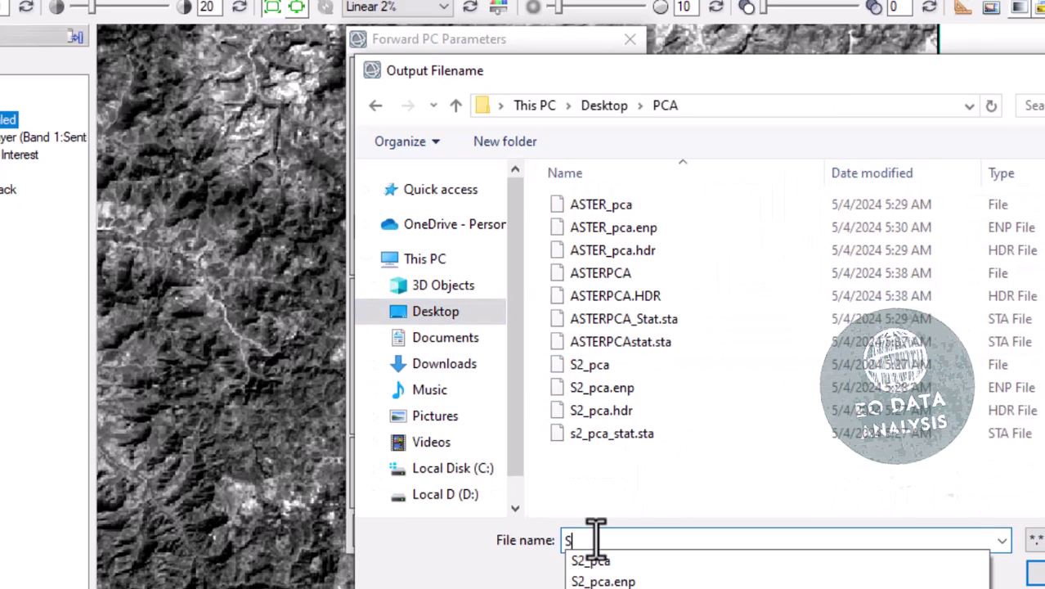
type("entinel2pca")
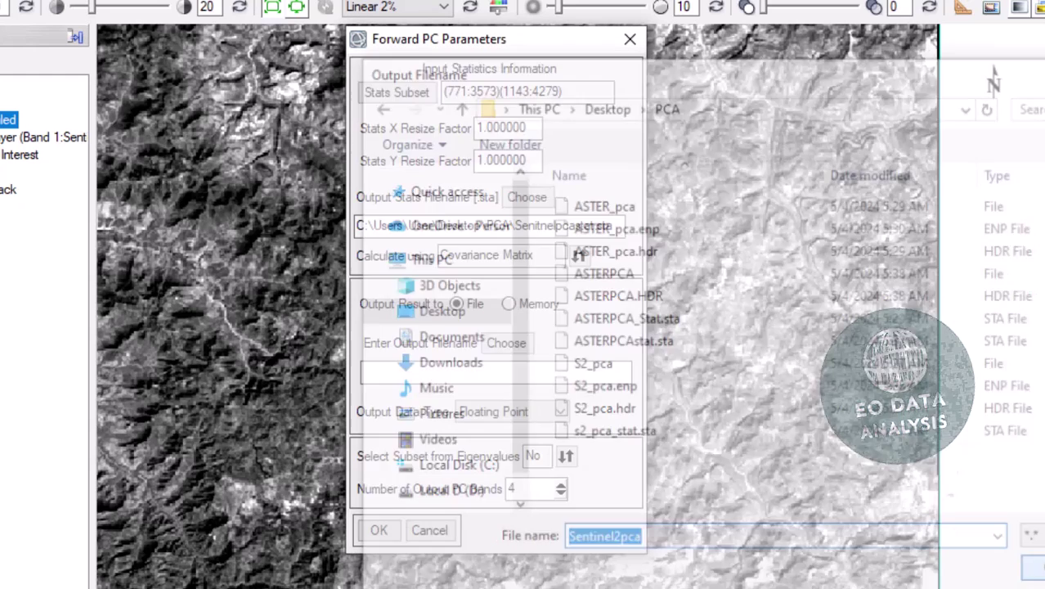
left_click(1032, 574)
left_click(379, 531)
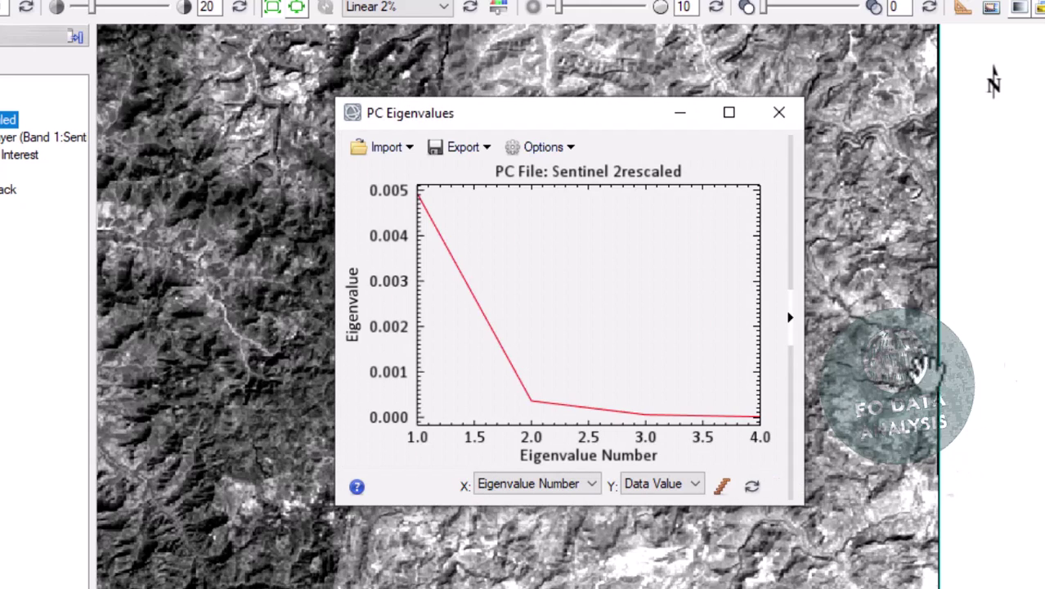
left_click(680, 112)
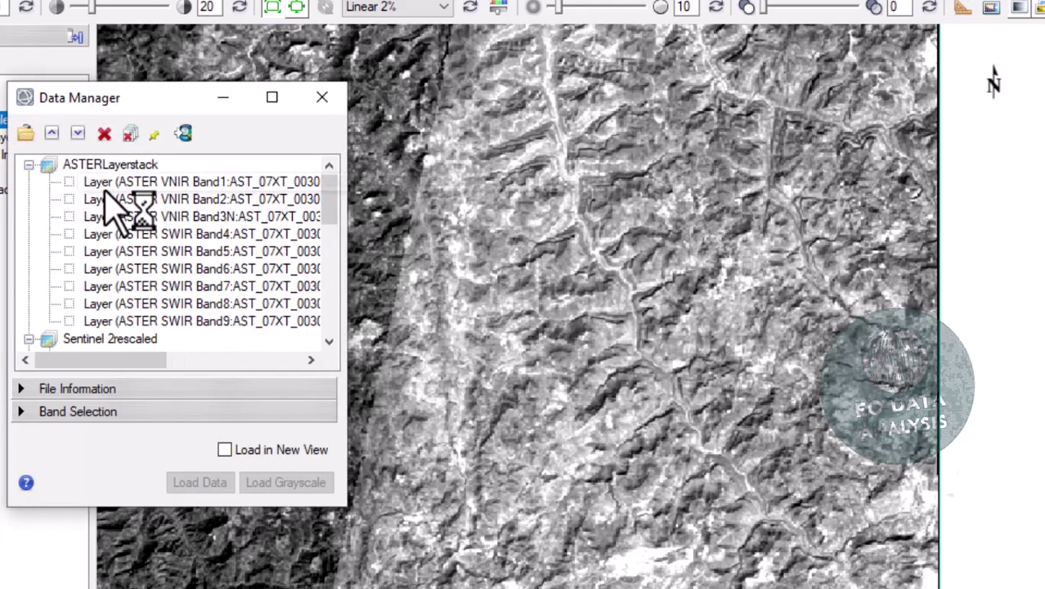
- Load the ASTERPCA and Sentinel2pca results from the Data Manager into the view
scroll(122, 233, "down", 2)
scroll(149, 275, "down", 4)
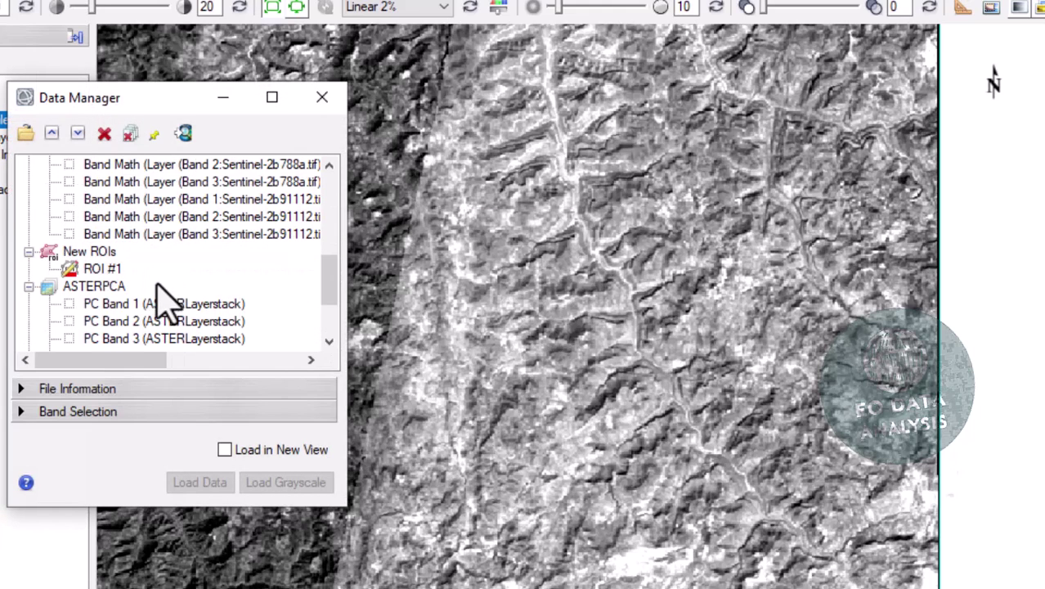
left_click(98, 286)
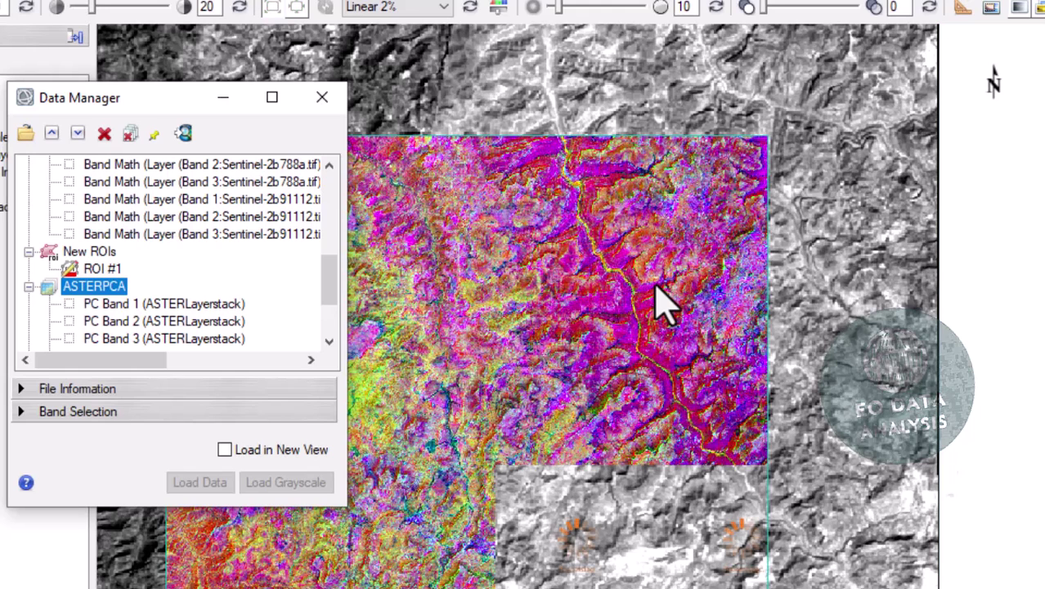
scroll(175, 339, "down", 2)
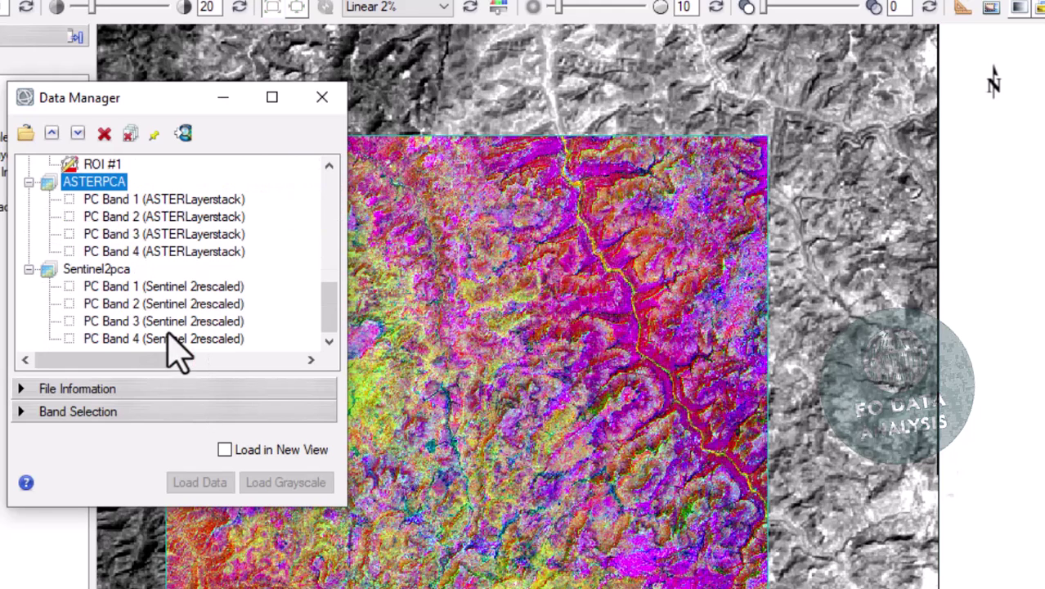
left_click(95, 270)
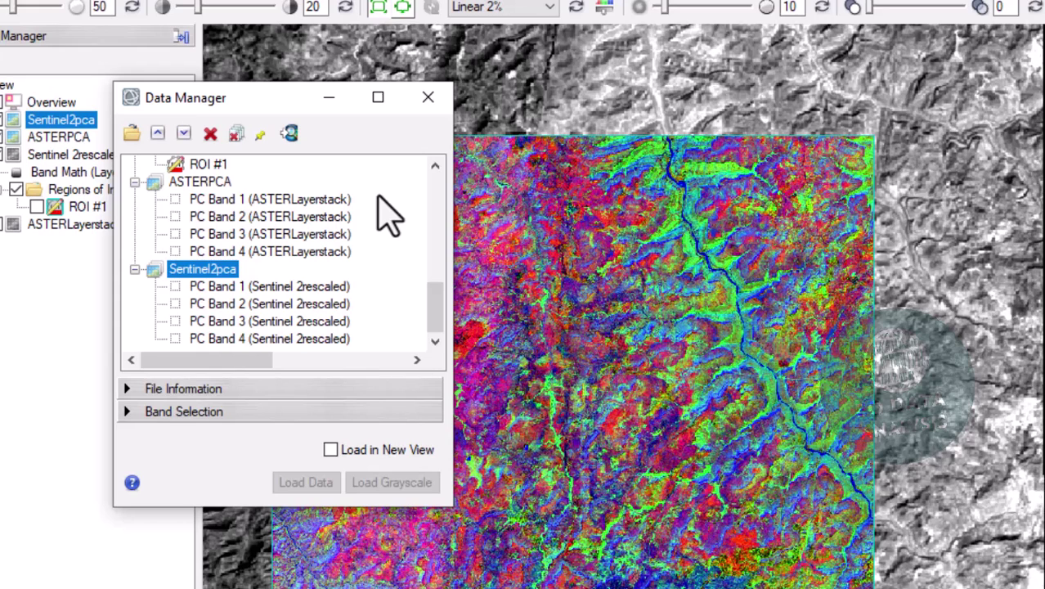
- Search the toolbox for "view stat file" and start the View Statistics File tool
left_click(722, 136)
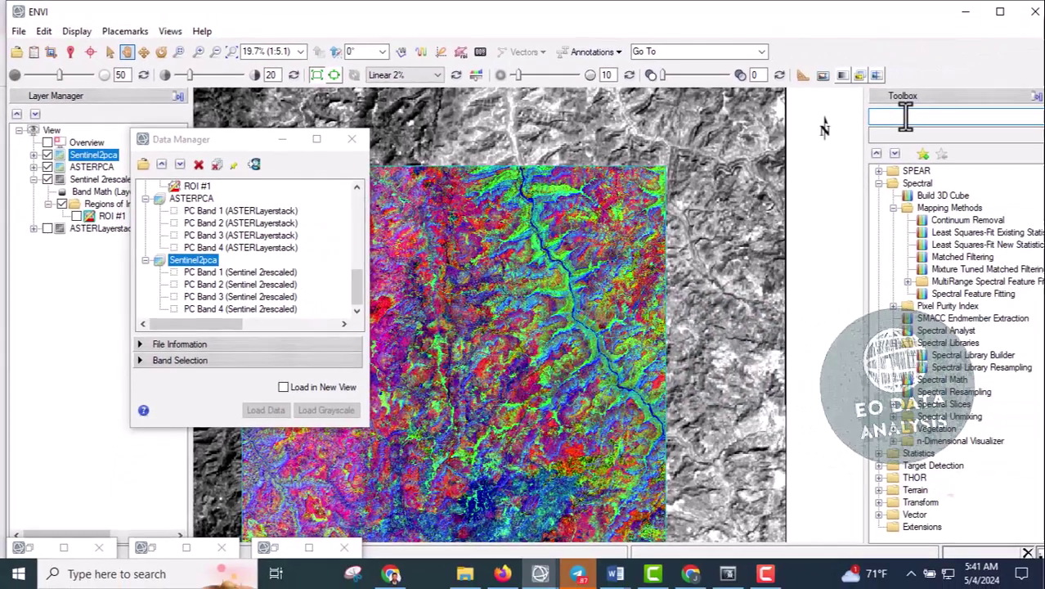
left_click(1044, 66)
type("v")
type("iew")
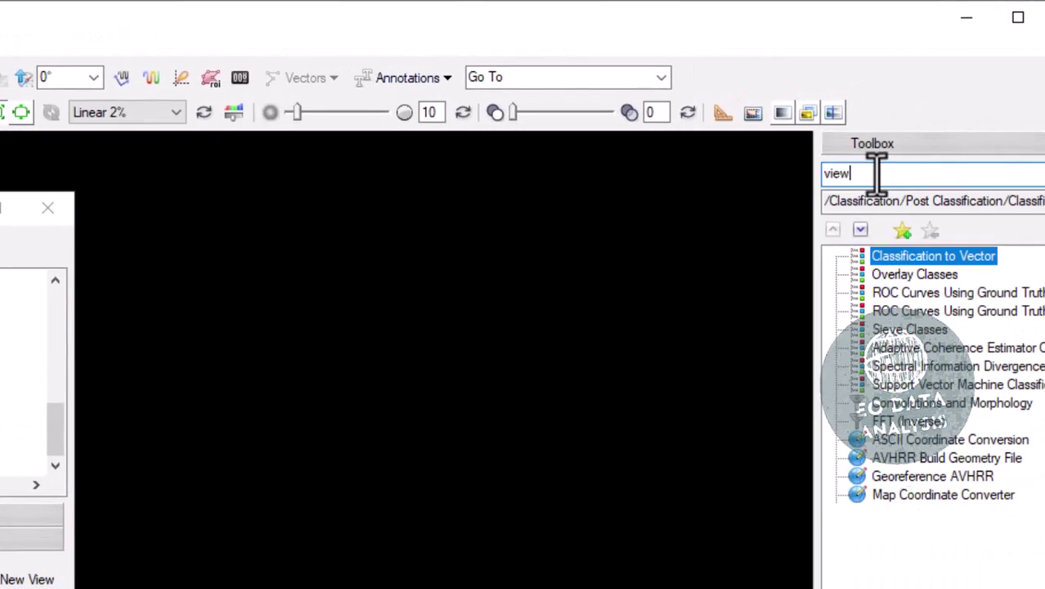
type(" stat")
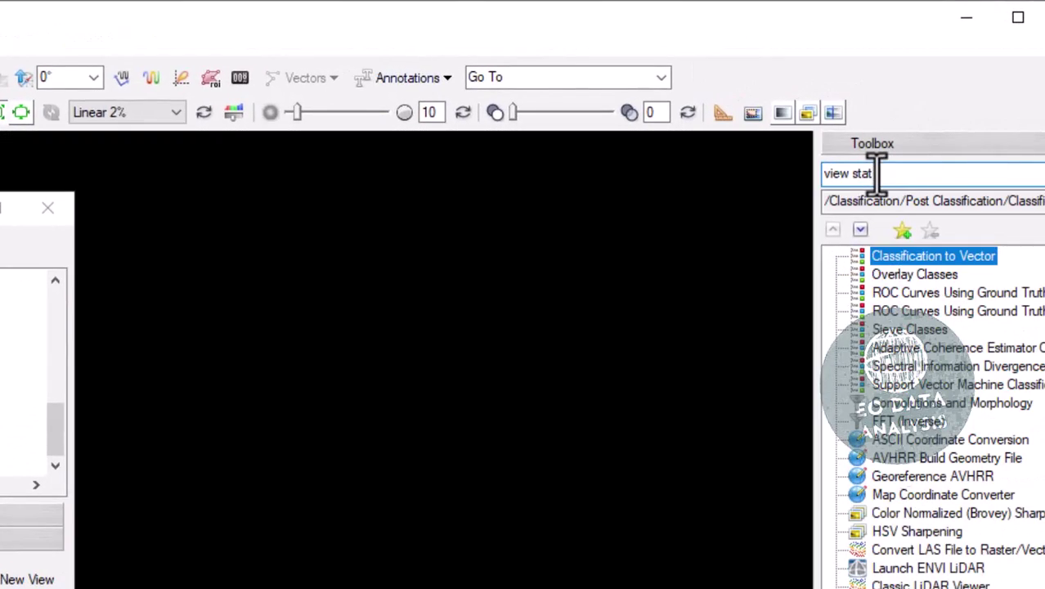
type(" file")
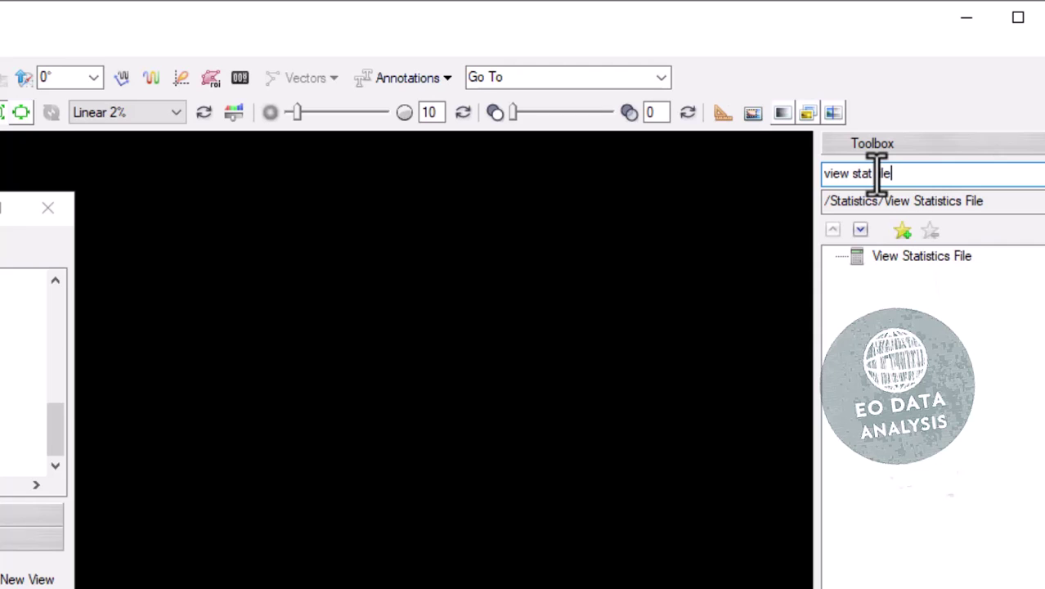
double_click(924, 257)
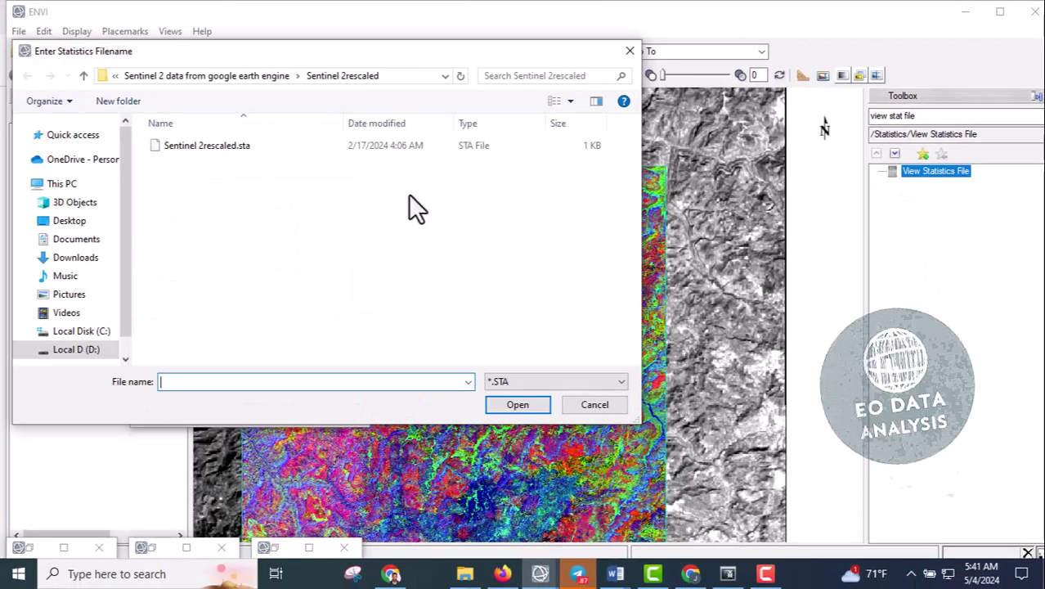
- Open the statistics file ASTERPCA_Stat.sta from the Desktop PCA folder
left_click(70, 221)
double_click(353, 163)
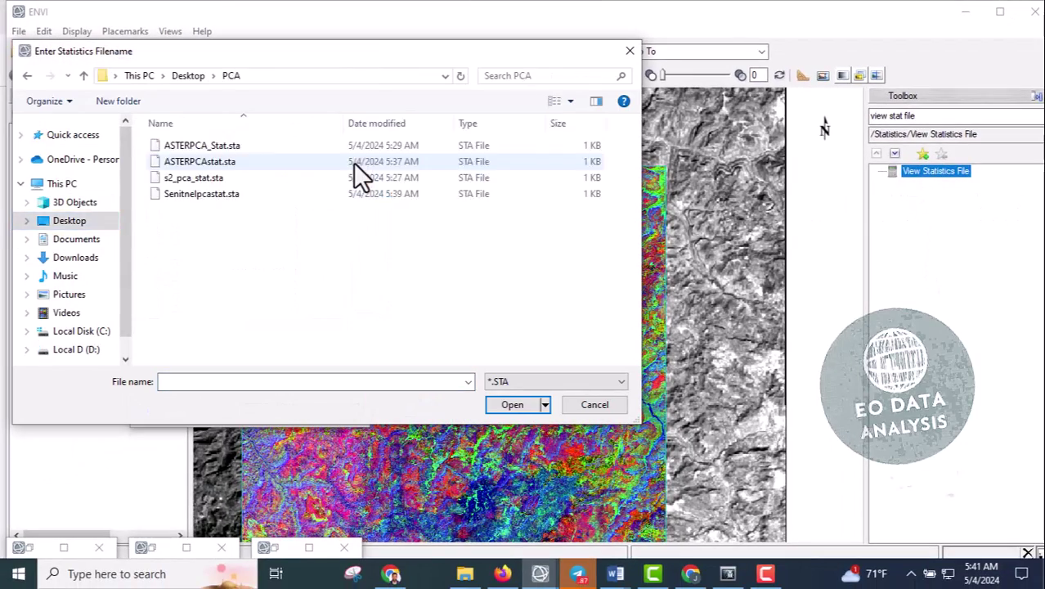
left_click(210, 146)
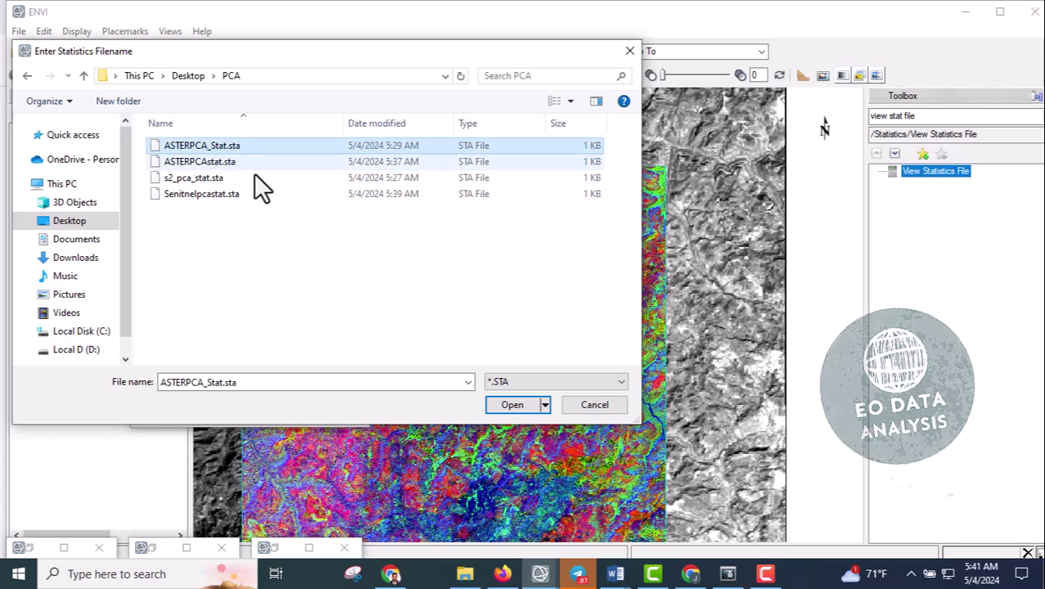
left_click(502, 405)
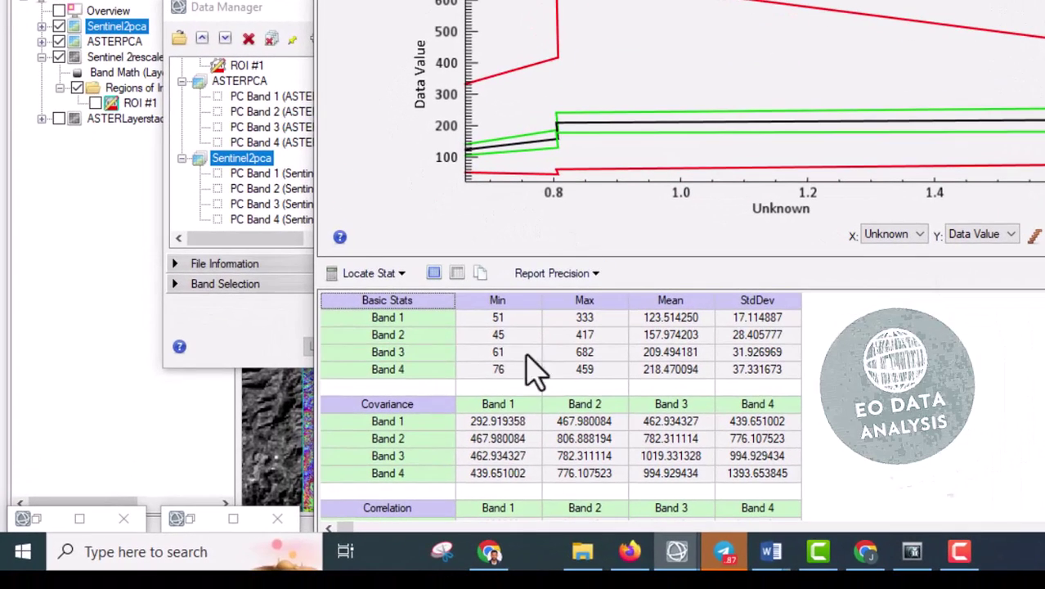
- Look through the covariance and correlation tables in the statistics report and highlight the whole Eigenvectors table
scroll(554, 413, "down", 2)
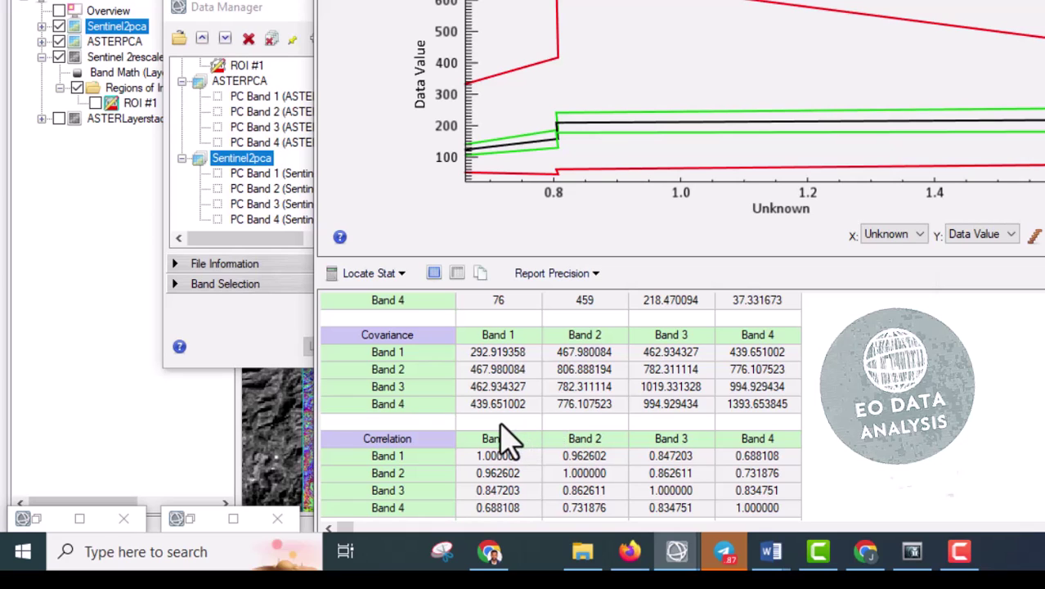
scroll(501, 434, "down", 2)
scroll(501, 449, "down", 2)
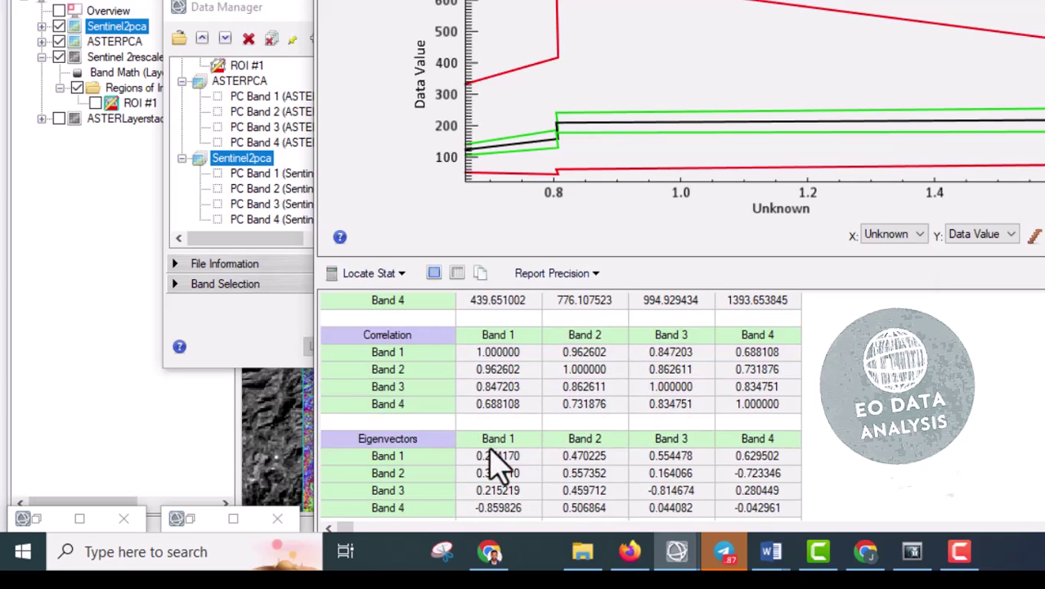
scroll(501, 466, "down", 2)
left_click_drag(373, 377, 777, 445)
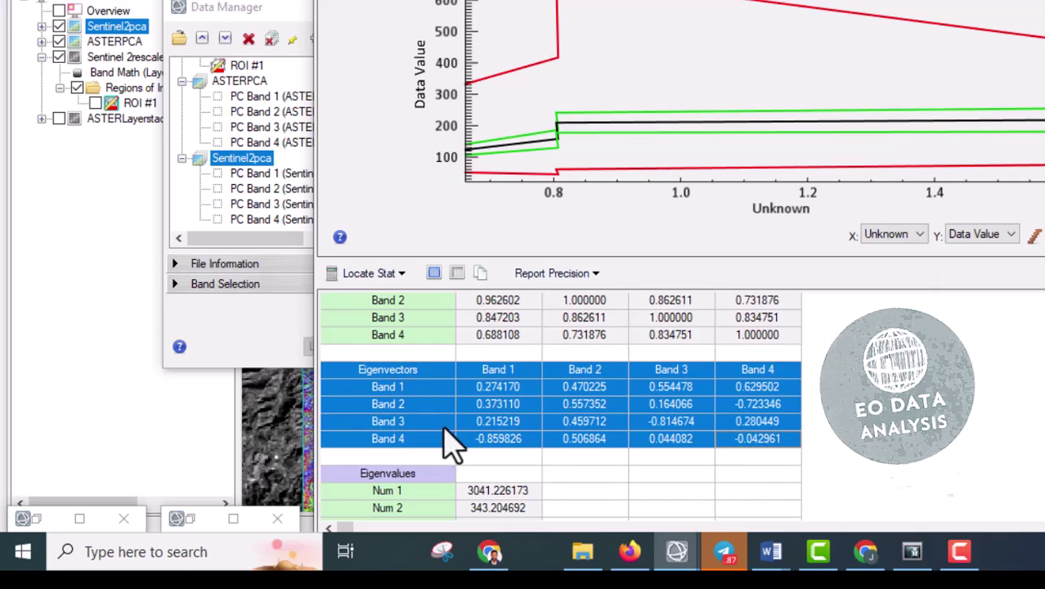
- Examine the Eigenvectors table's row labels and column headings, and the loadings in its Band 1 row
left_click(394, 385)
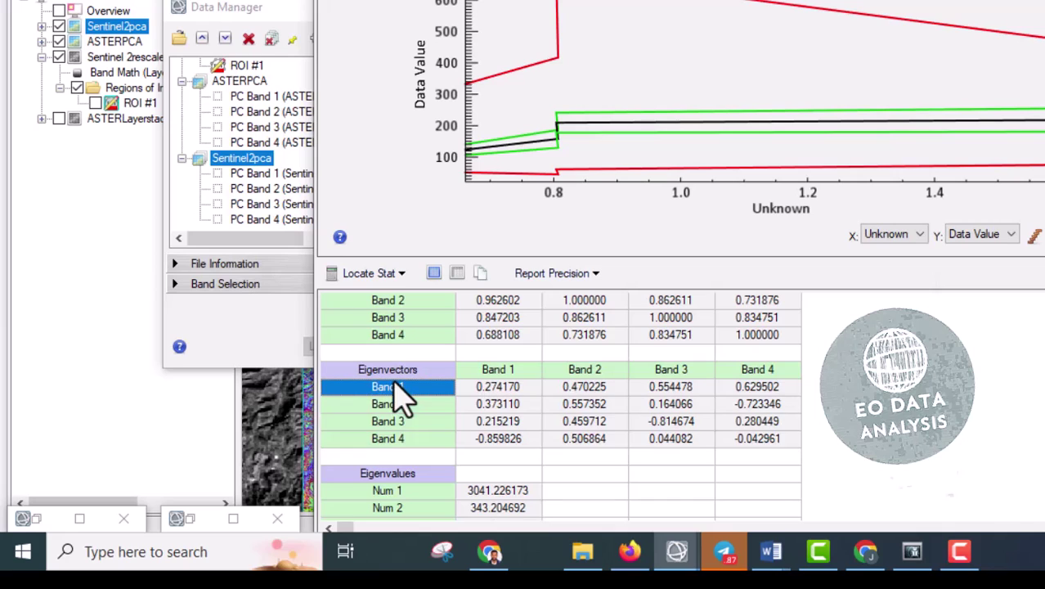
left_click(399, 436)
left_click_drag(376, 384, 392, 445)
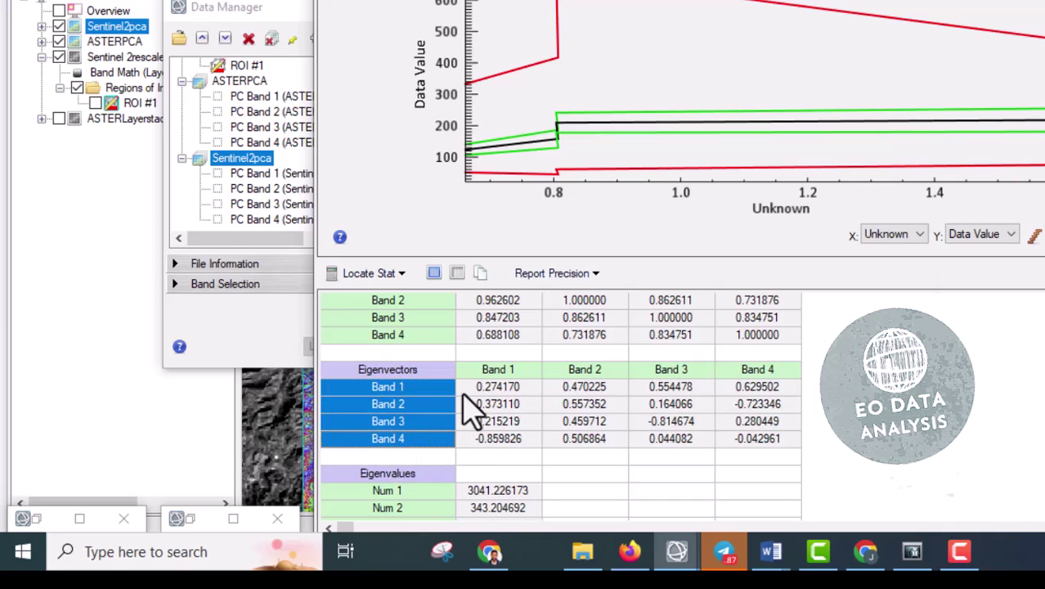
left_click_drag(479, 372, 760, 389)
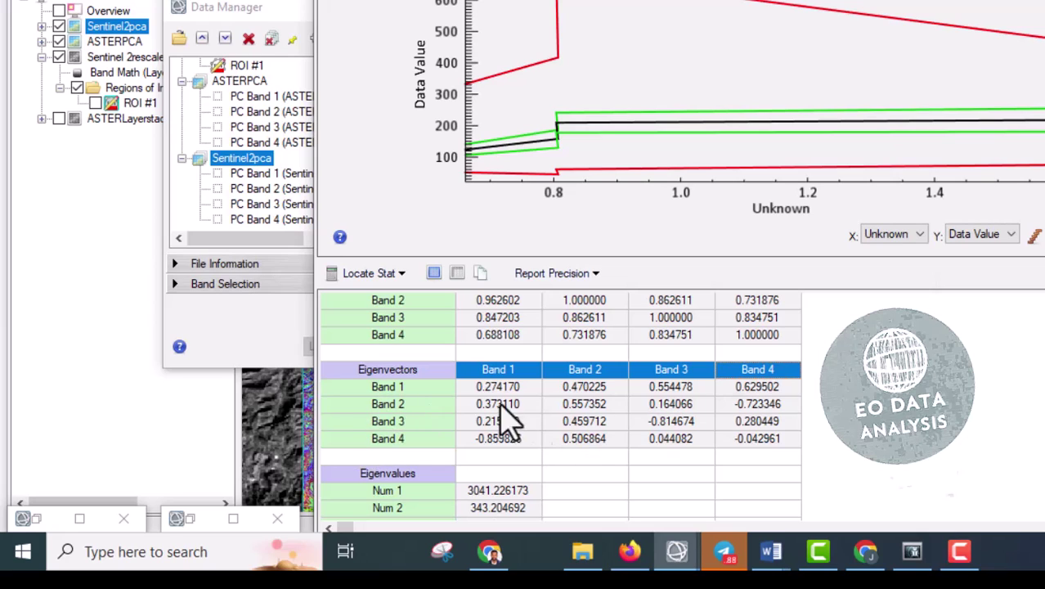
left_click(474, 386)
left_click_drag(475, 387, 775, 386)
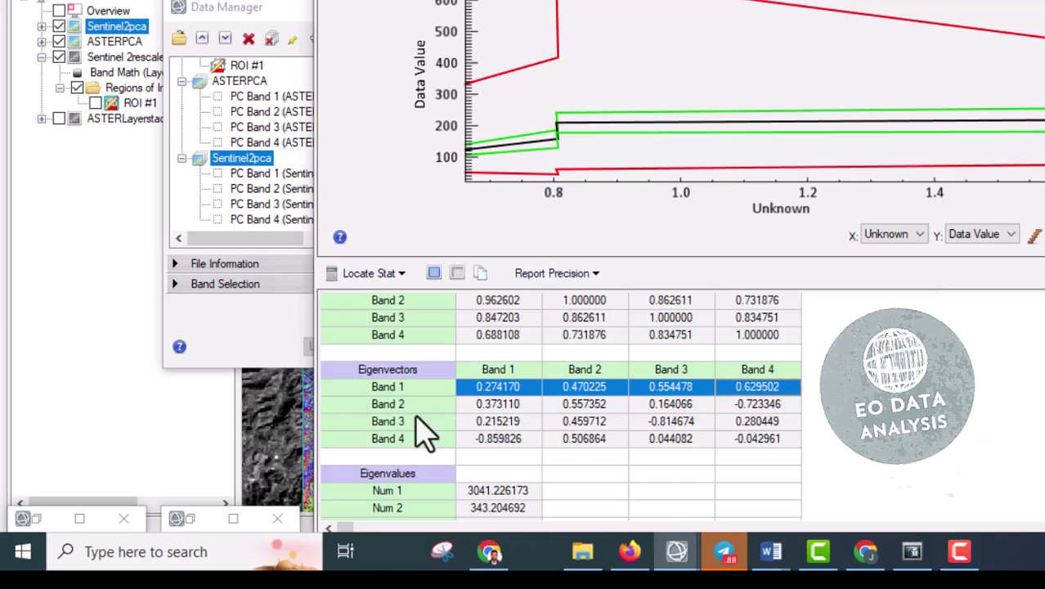
left_click(500, 387)
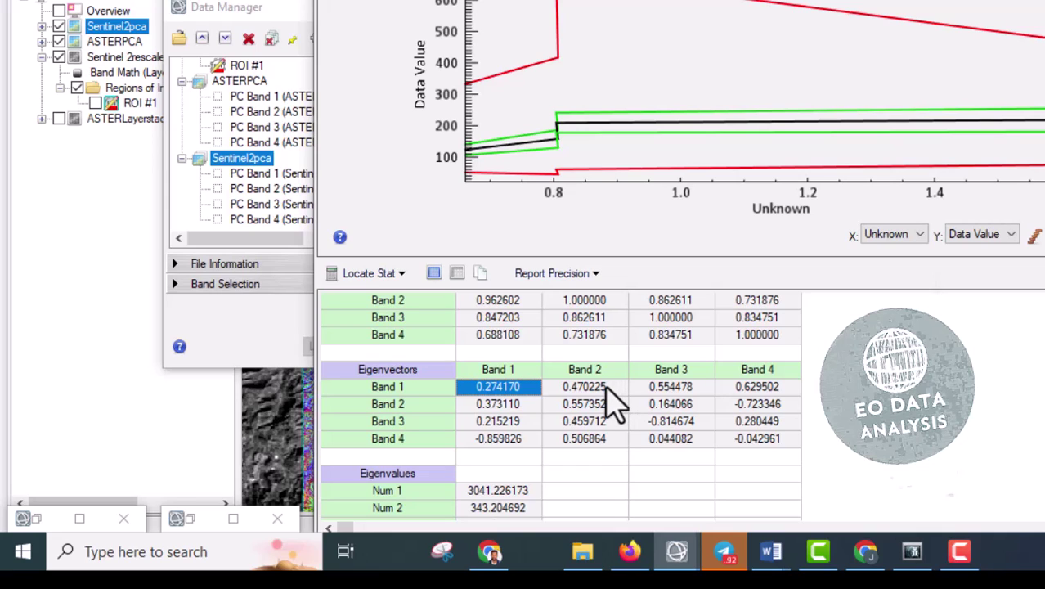
- Examine the loadings in the Band 1 and Band 2 rows of the ASTER Eigenvectors table, comparing the Band 1 and Band 2 columns
left_click_drag(797, 369, 445, 401)
left_click(413, 405)
left_click_drag(378, 389, 766, 395)
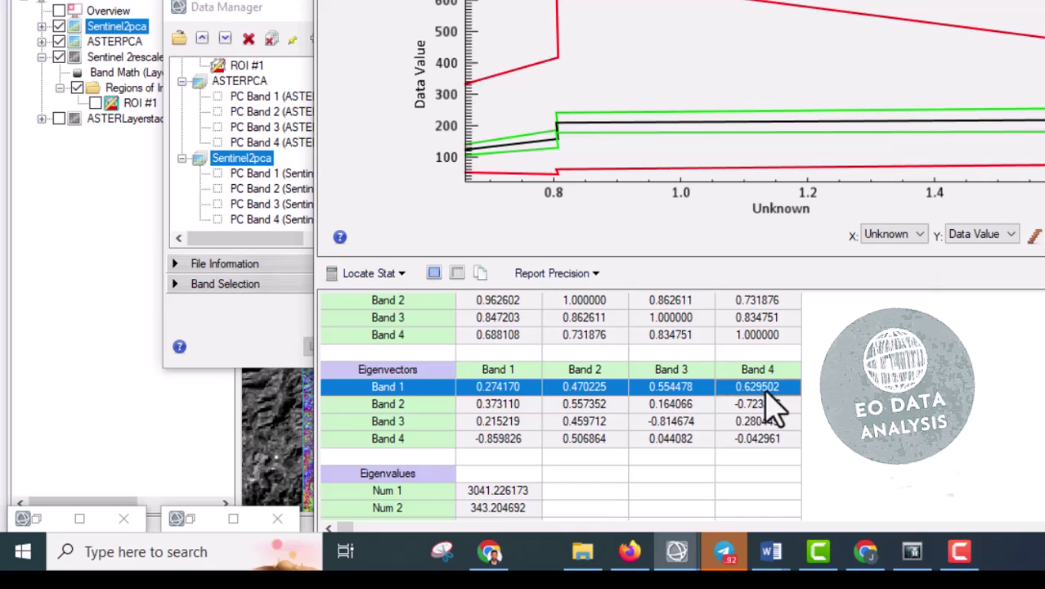
left_click(498, 407)
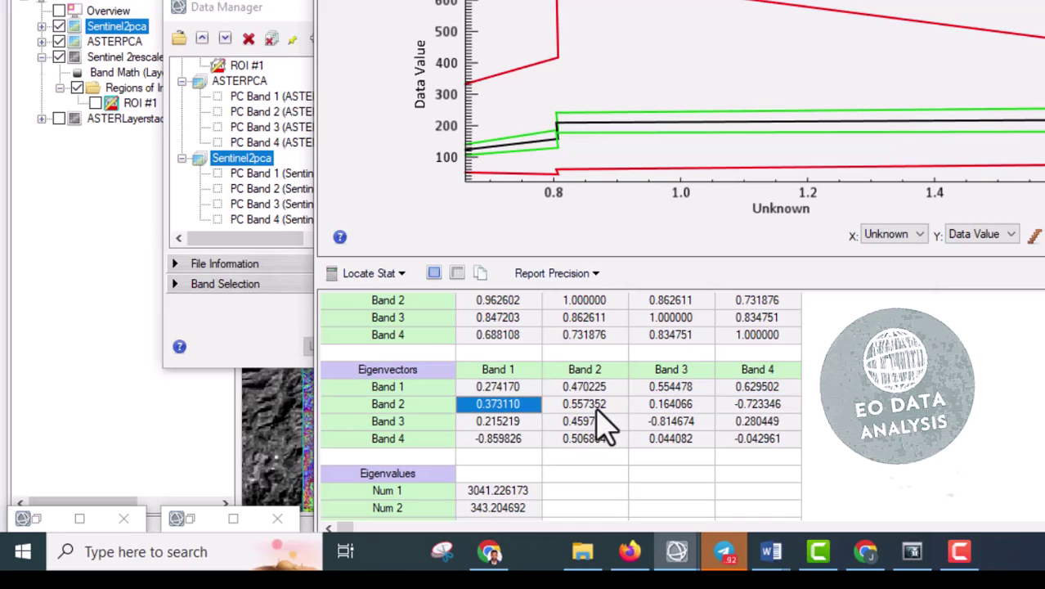
left_click(586, 404)
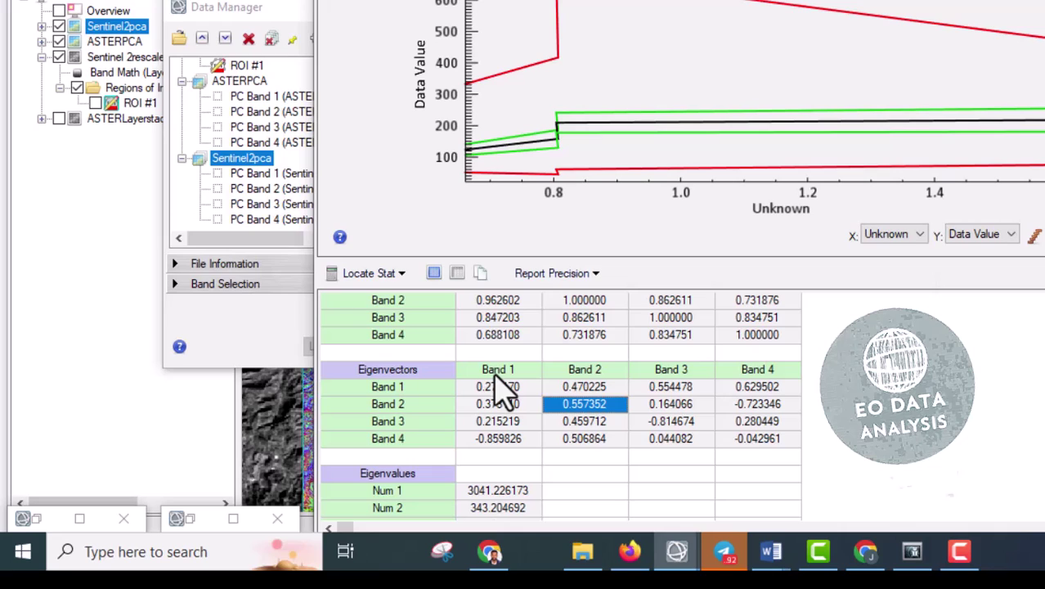
left_click(384, 407)
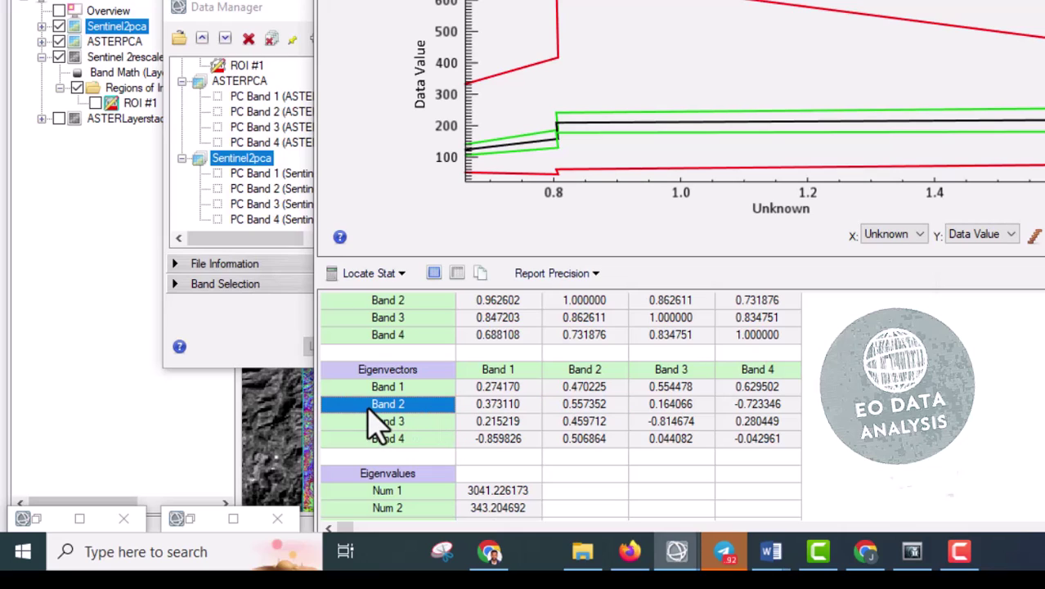
- Compare the Band 1 and Band 2 loadings in the Band 3 and Band 4 rows, and highlight the whole Band 4 row
left_click(598, 421)
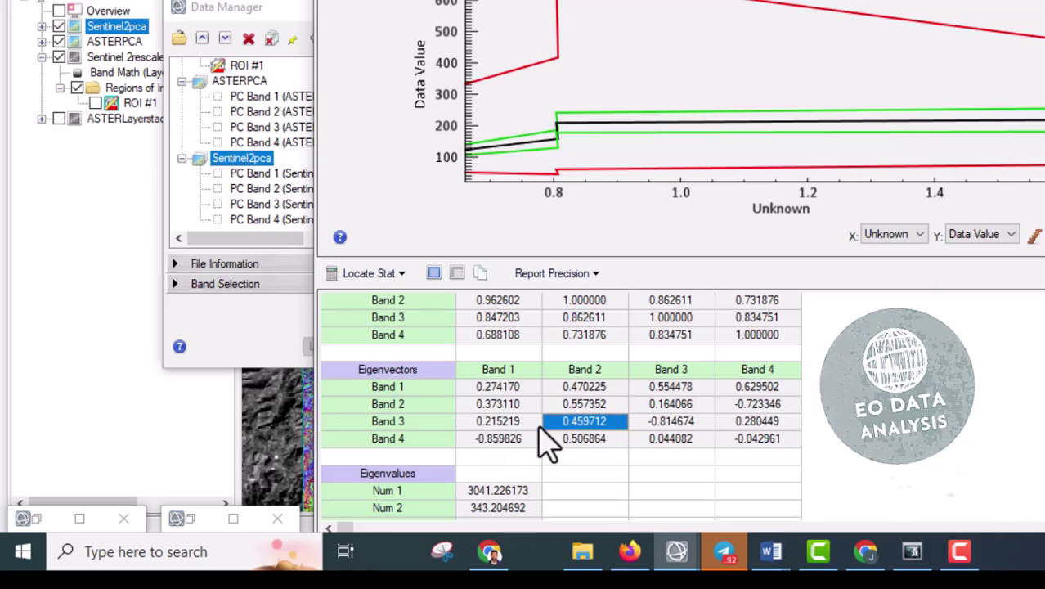
left_click(484, 423)
left_click(576, 421)
left_click(391, 442)
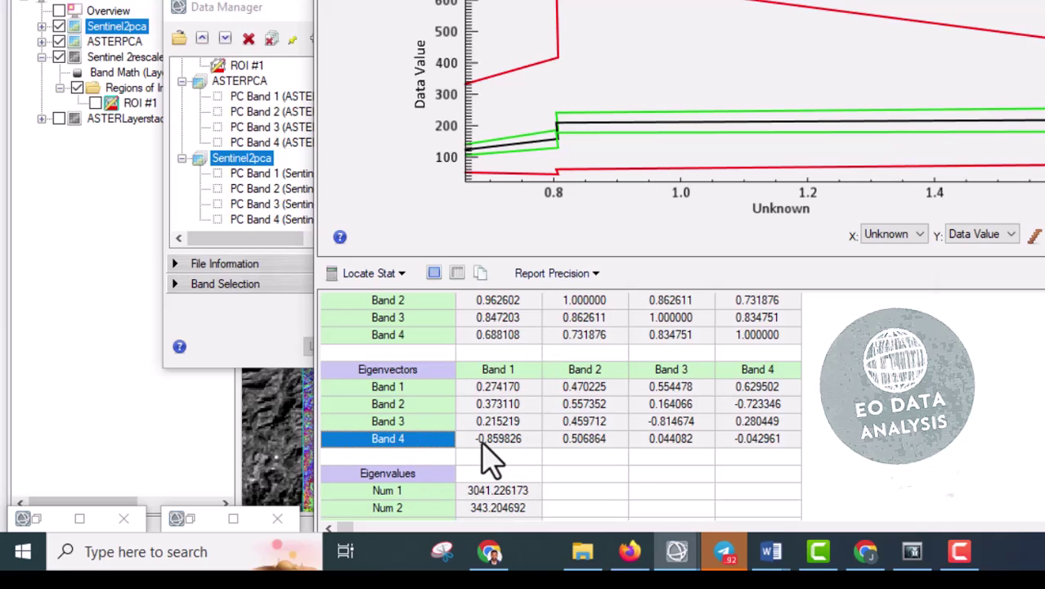
left_click(583, 444)
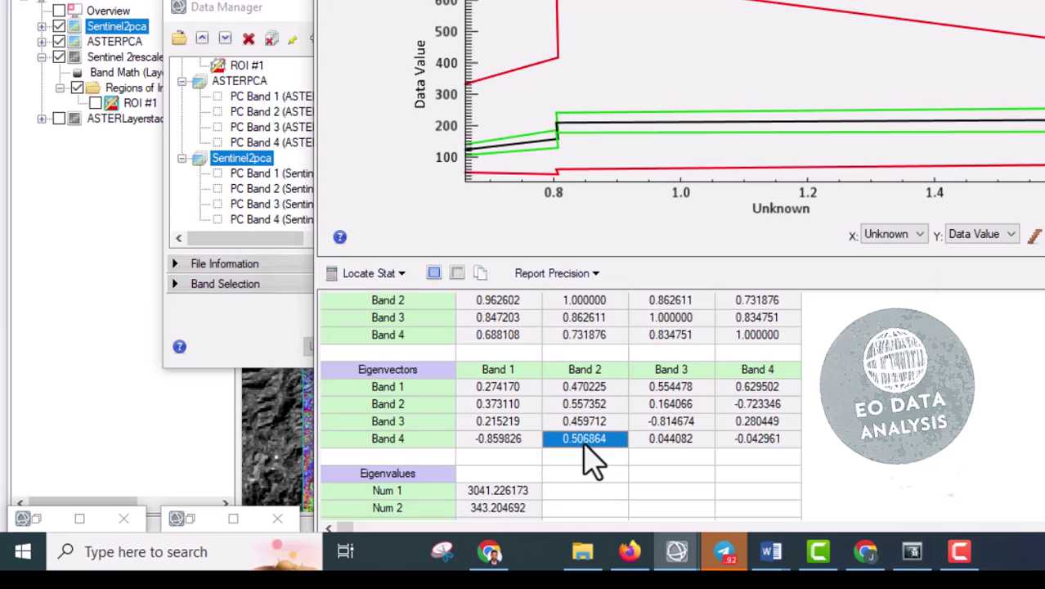
left_click_drag(347, 441, 789, 458)
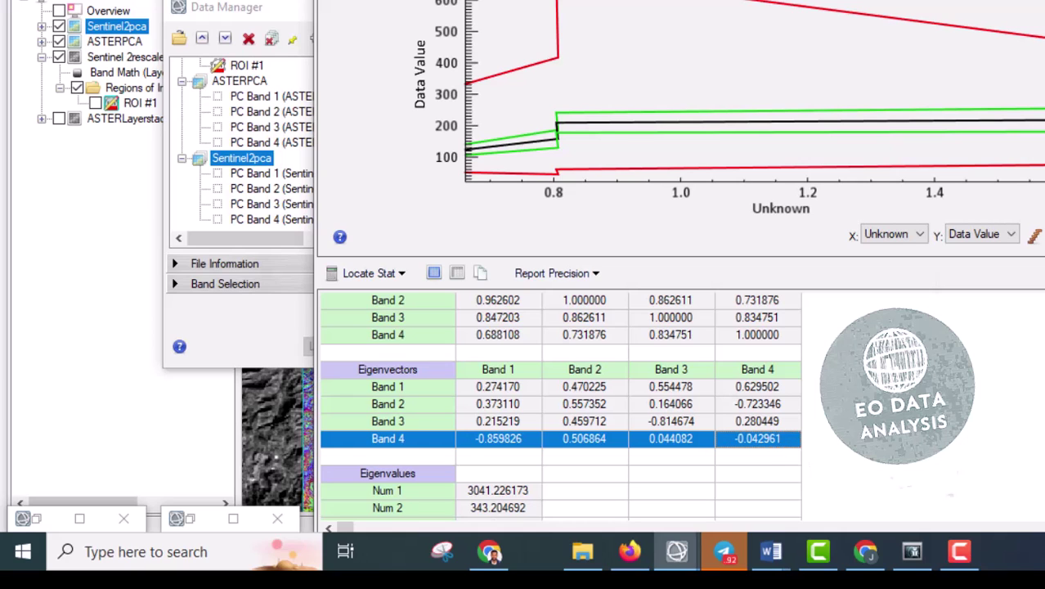
- Minimize the statistics window, load PC Band 4 of ASTERPCA into the view, and hide the Sentinel 2rescaled layer
left_click(525, 152)
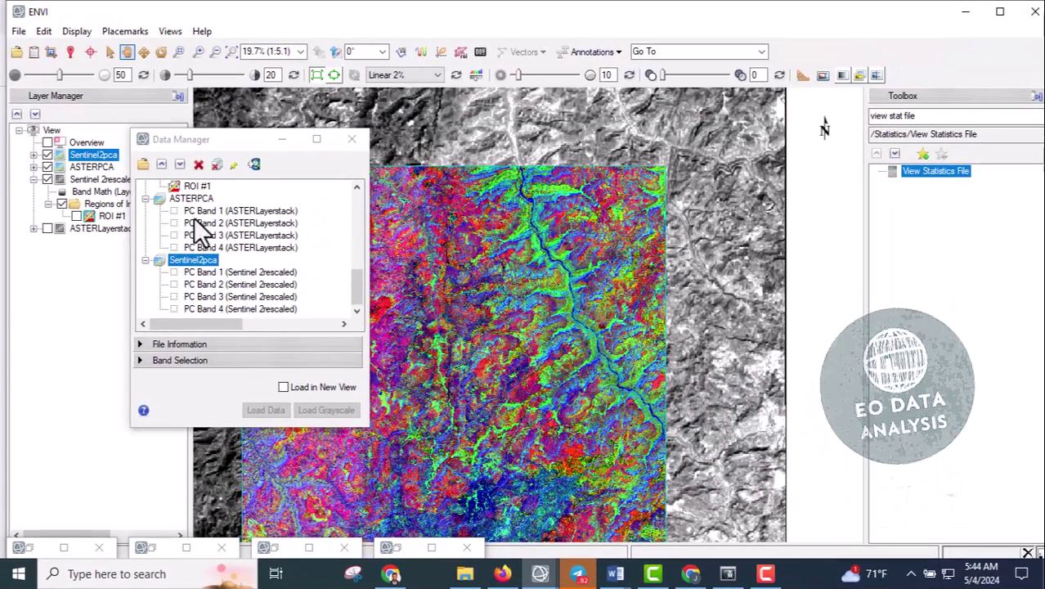
left_click(211, 249)
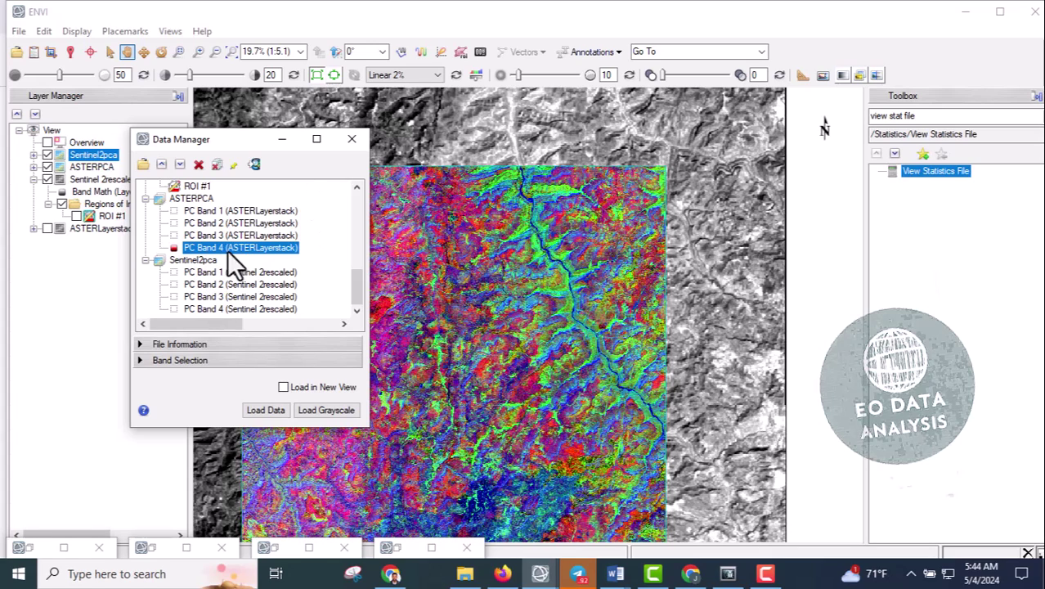
left_click(264, 409)
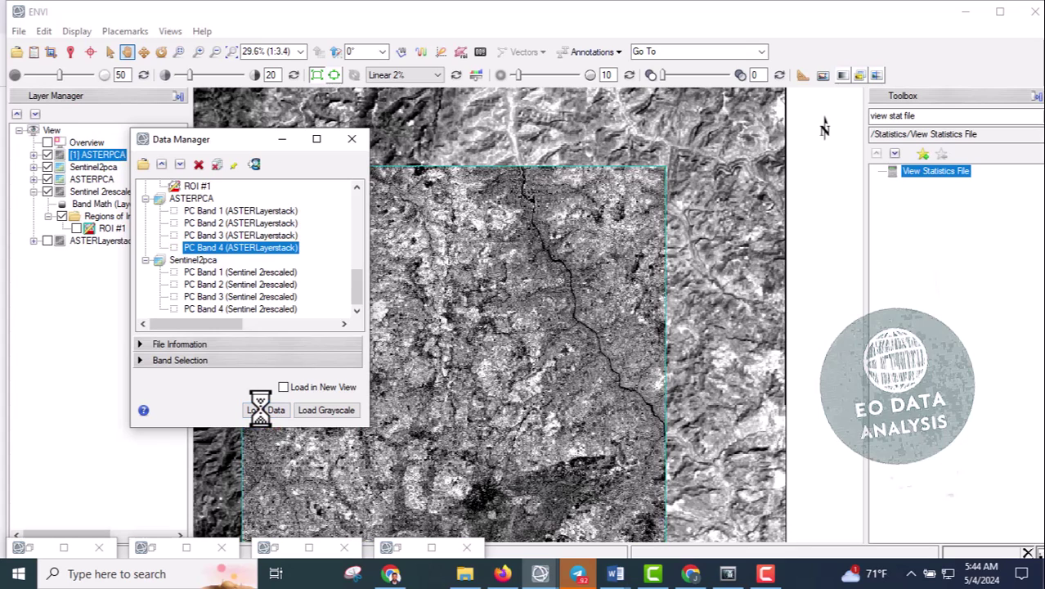
left_click(279, 139)
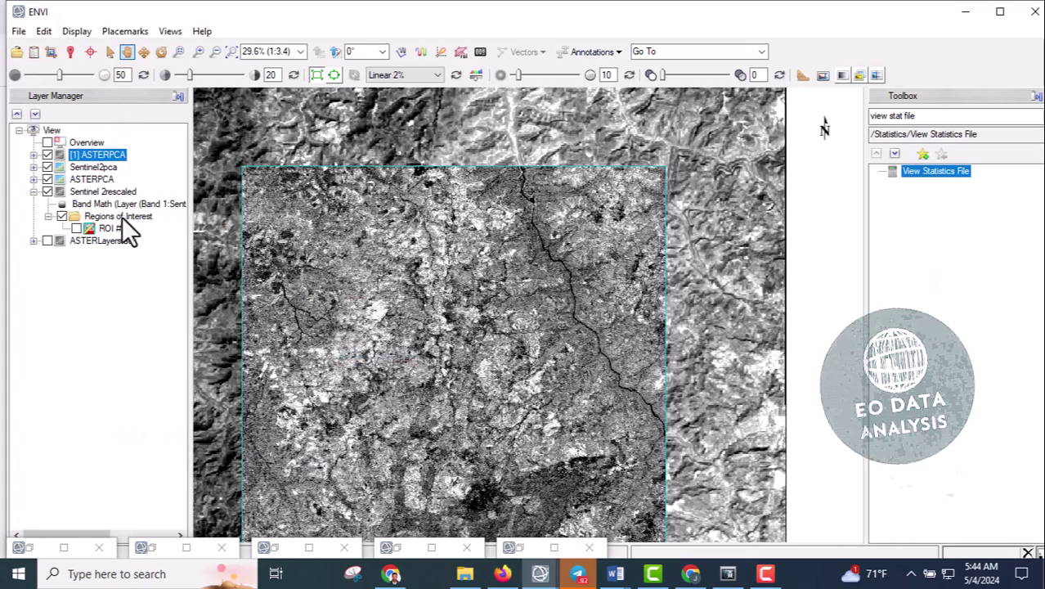
left_click(46, 191)
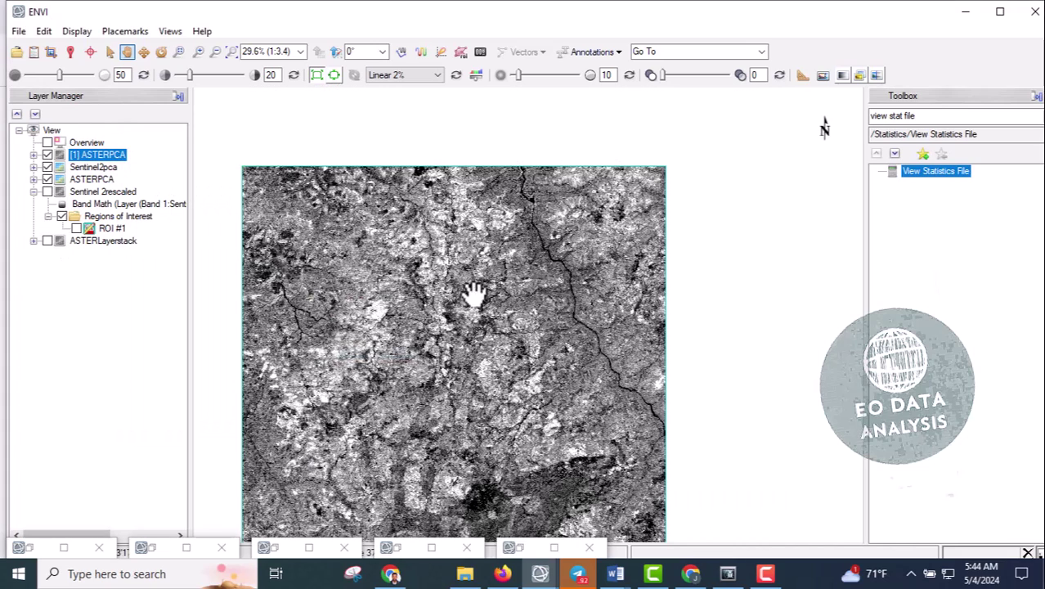
left_click_drag(488, 317, 532, 264)
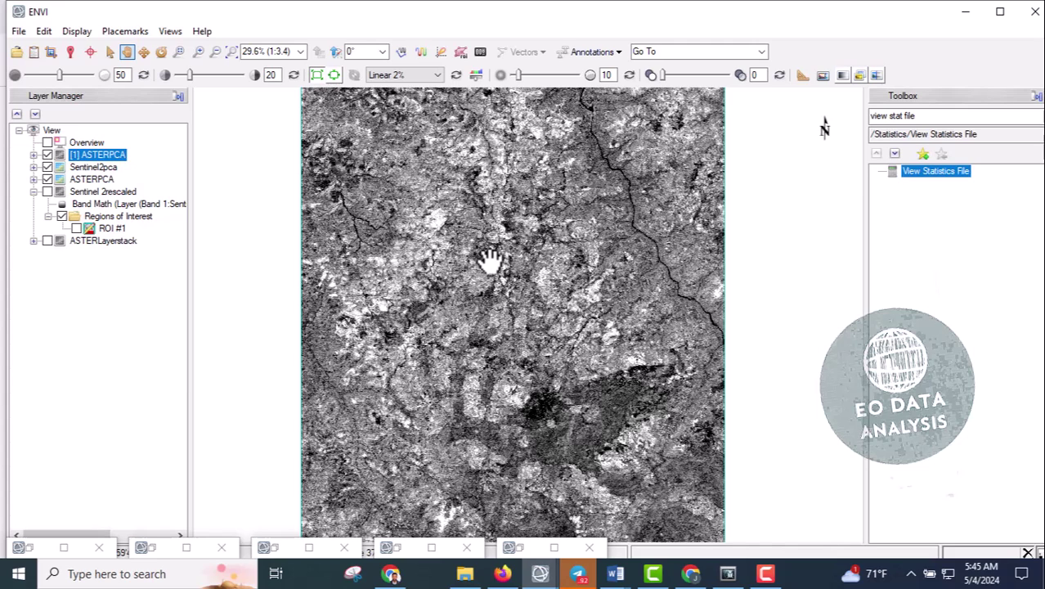
- Open the Sentinel-2 statistics file s2_pca_stat.sta from the Desktop PCA folder with the View Statistics File tool
double_click(928, 171)
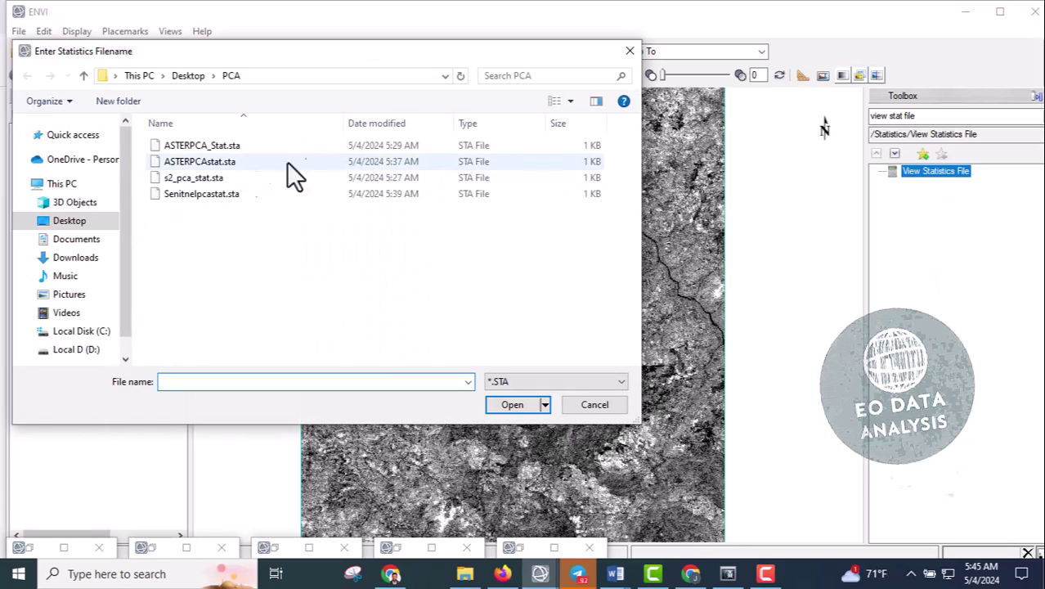
left_click(200, 179)
left_click(512, 403)
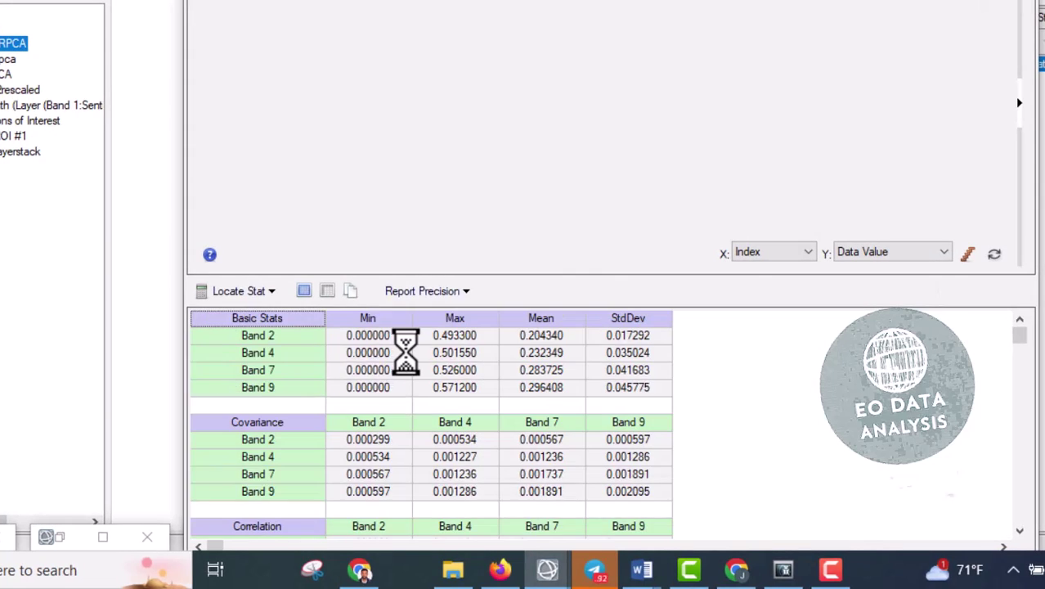
- Find the Eigenvectors table in the Sentinel-2 report and examine its Band 2 and Band 4 columns and Band 2 row
scroll(413, 367, "down", 5)
scroll(402, 420, "down", 3)
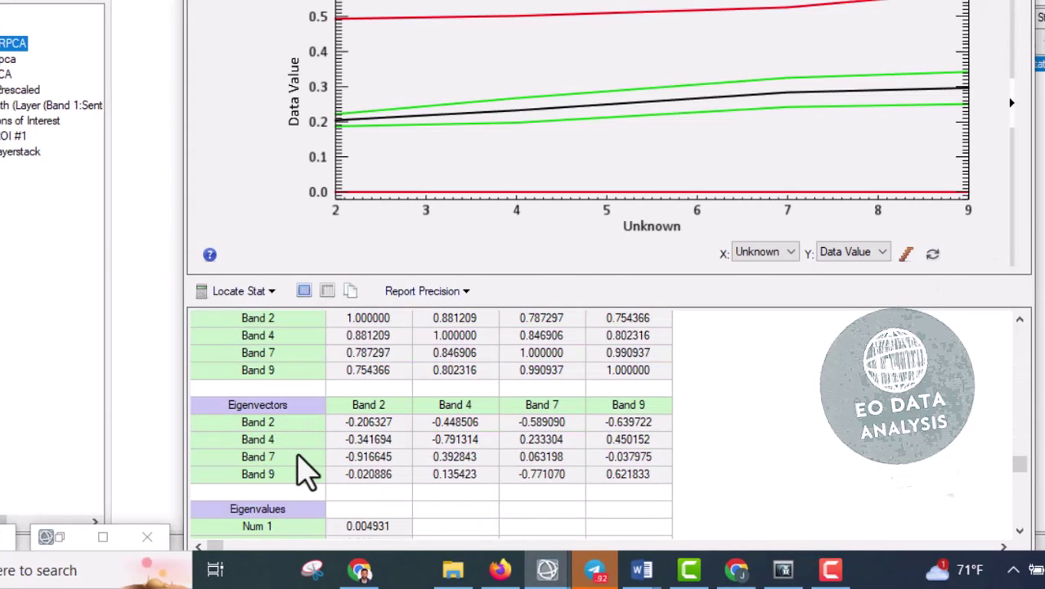
left_click(372, 406)
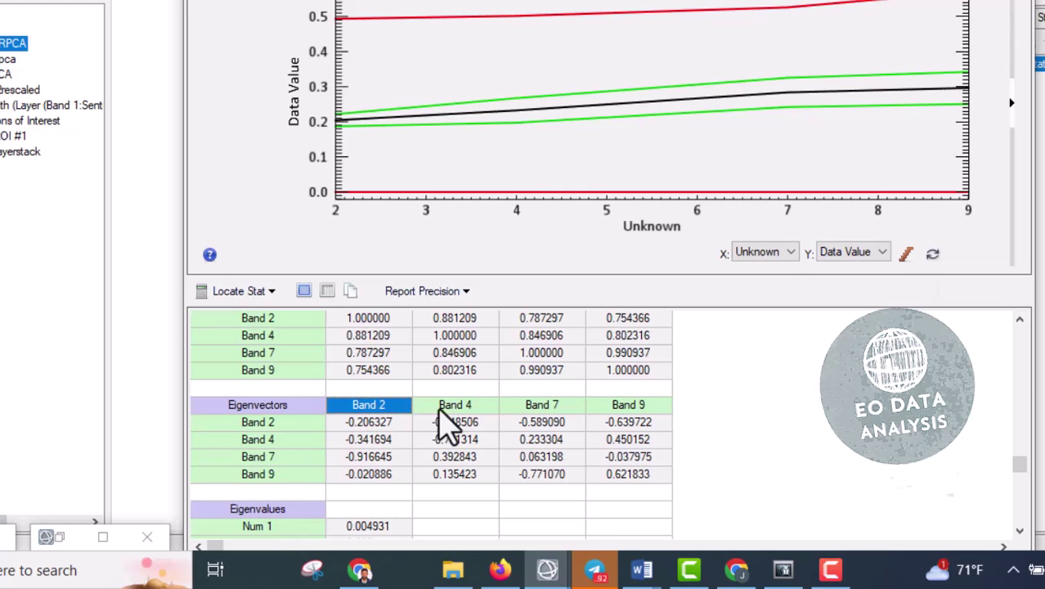
left_click(466, 409)
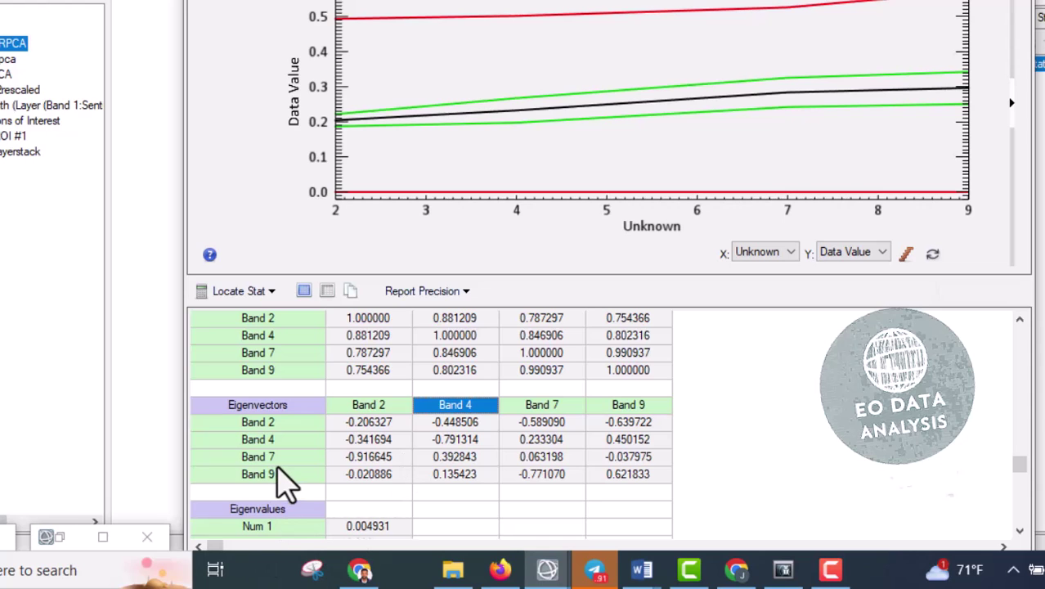
scroll(257, 442, "up", 1)
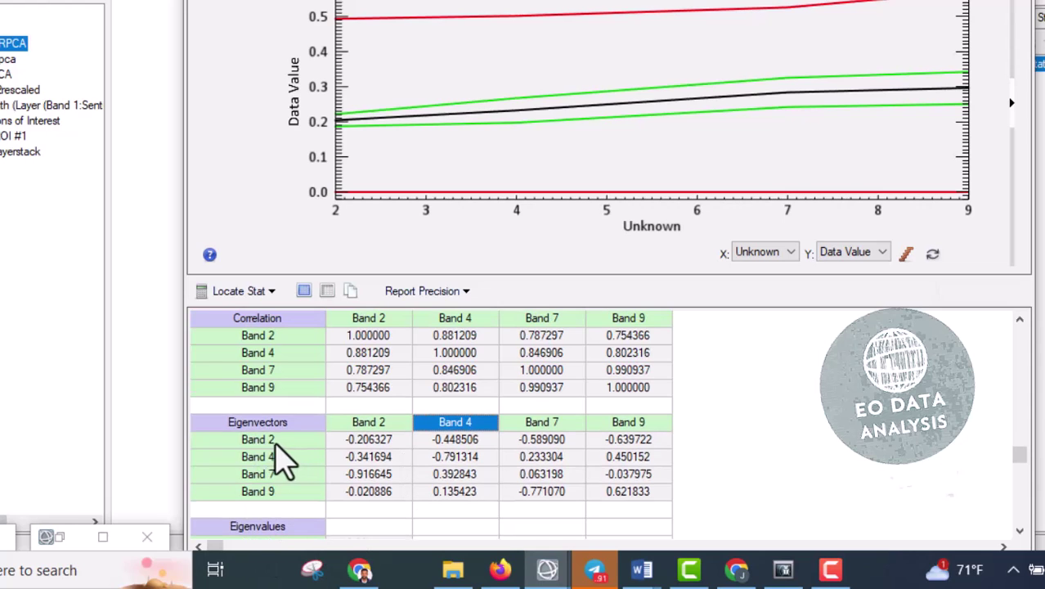
left_click(273, 440)
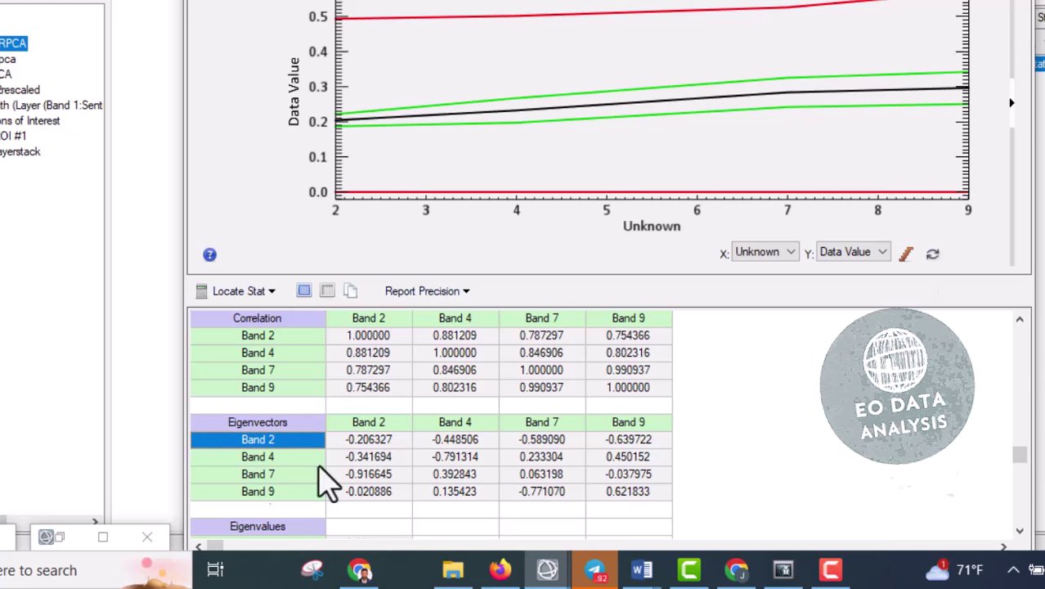
- Examine the Band 4 row of the Sentinel-2 Eigenvectors table and highlight its loadings under Band 2 and Band 4
left_click(270, 456)
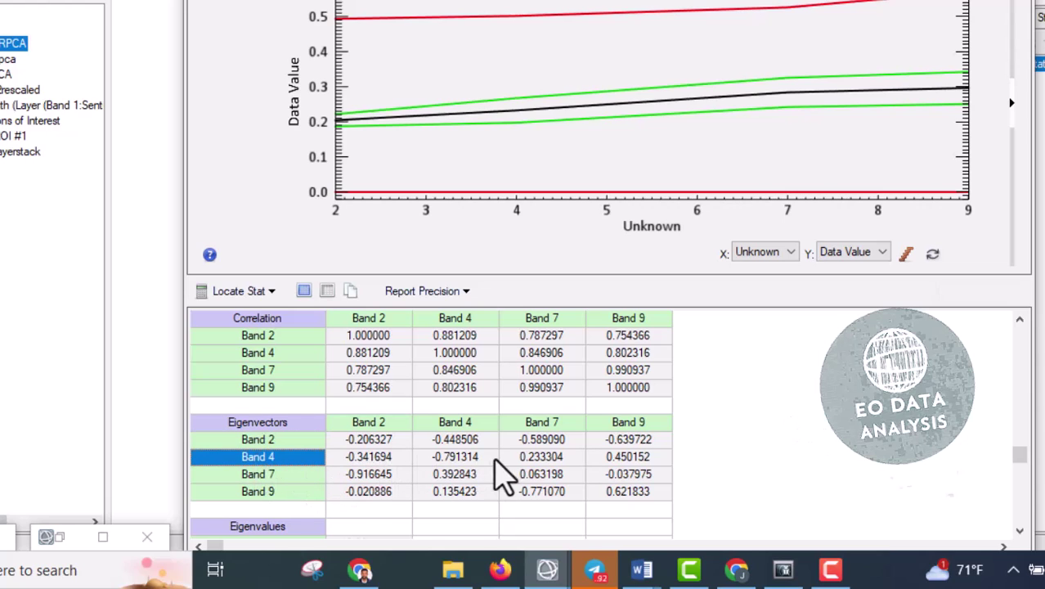
left_click(380, 424)
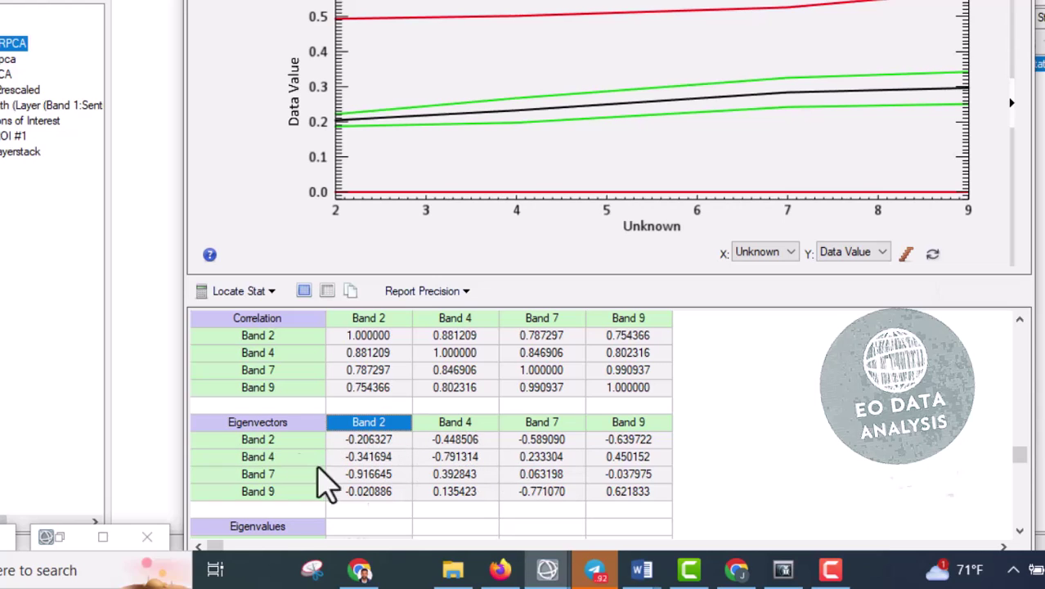
left_click(460, 424)
left_click(366, 461)
left_click_drag(363, 458, 474, 458)
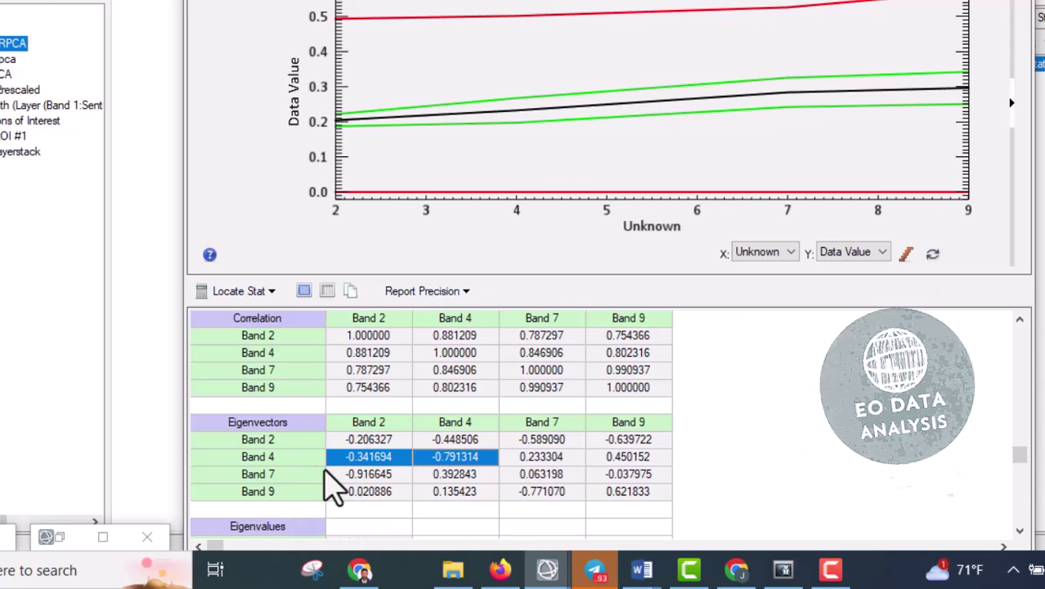
- Compare the Band 2 and Band 4 loadings in the Band 7 eigenvector row and highlight that entire row
left_click(266, 473)
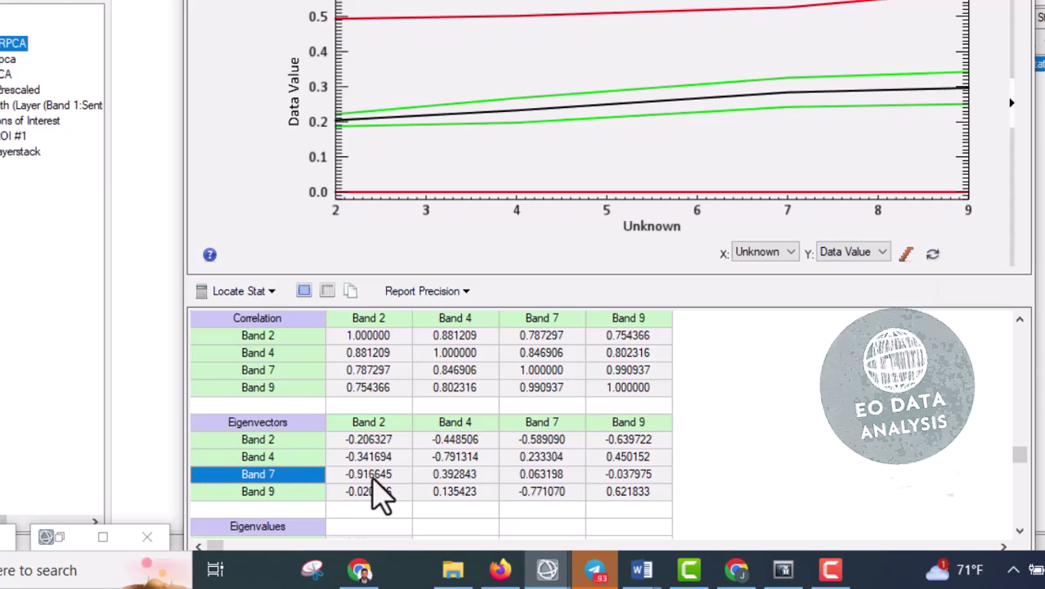
left_click(458, 475)
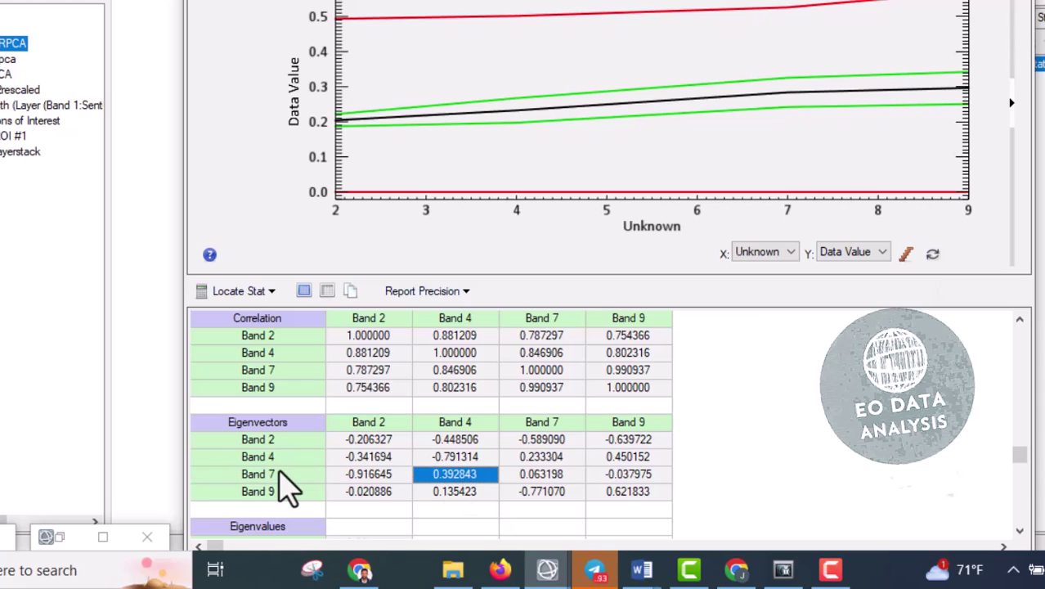
left_click_drag(276, 479, 643, 486)
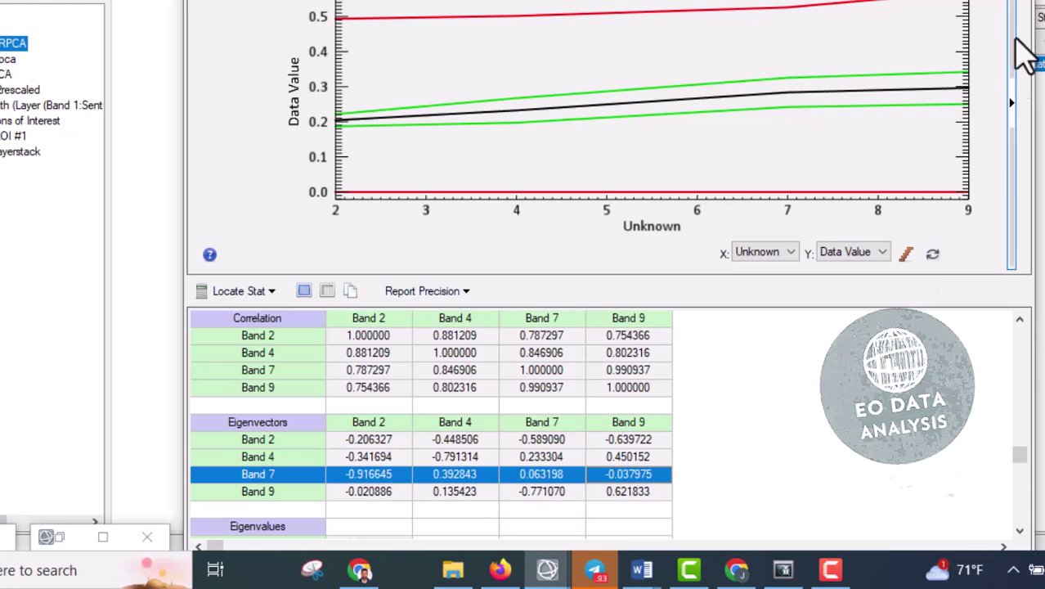
- Minimize the statistics window, restore the Data Manager, and load PC Band 3 of Sentinel2pca into the view
left_click(1035, 4)
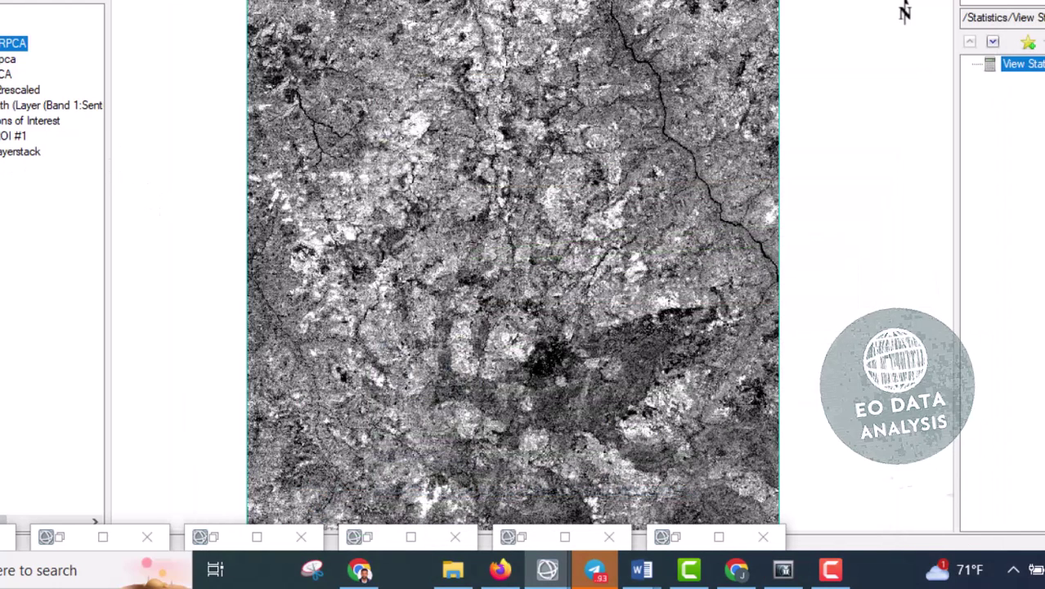
left_click(564, 536)
left_click(137, 226)
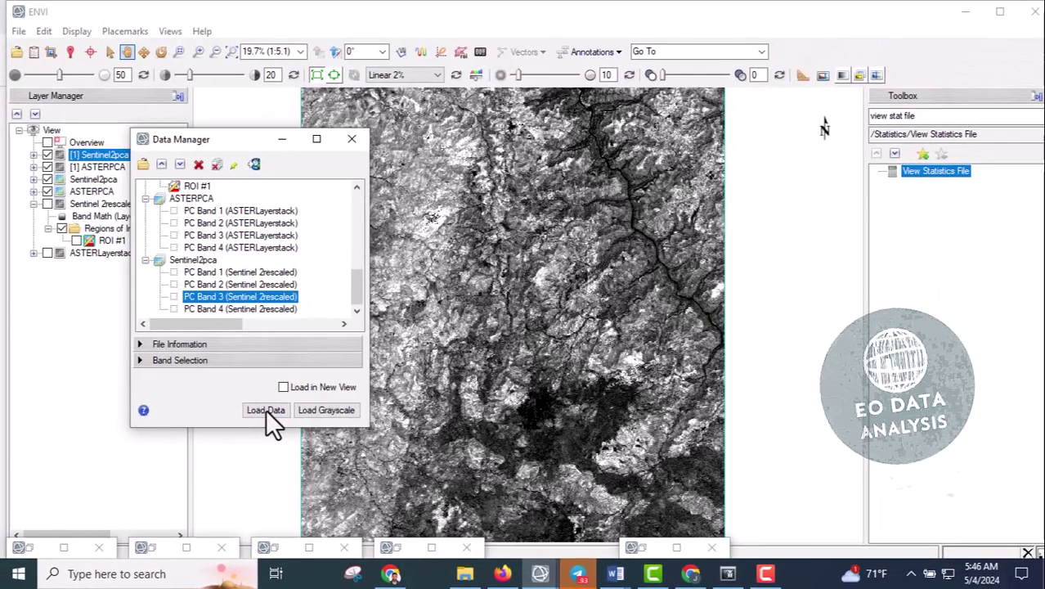
left_click(242, 393)
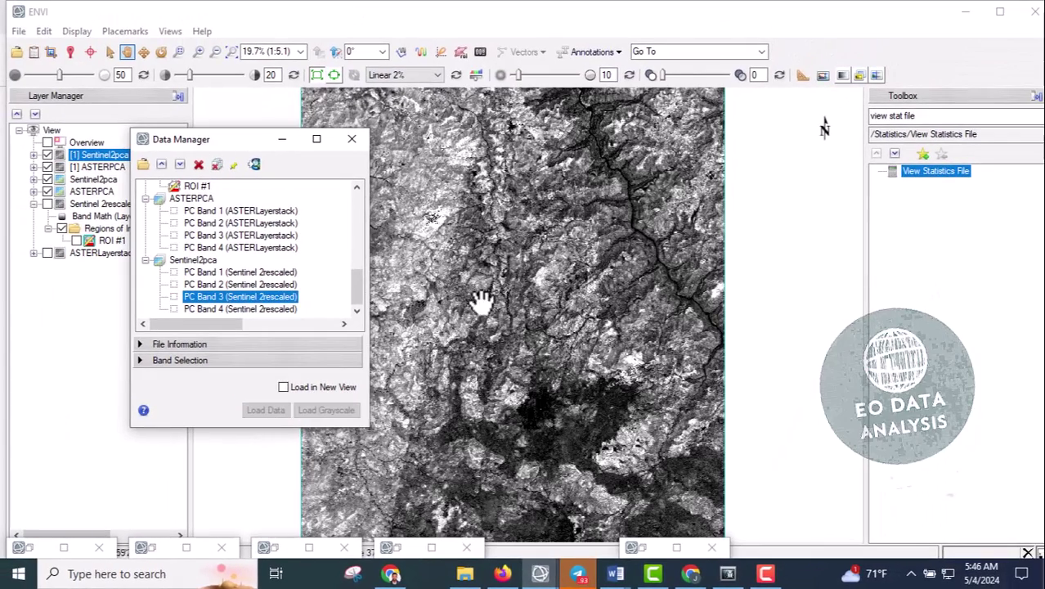
left_click(283, 139)
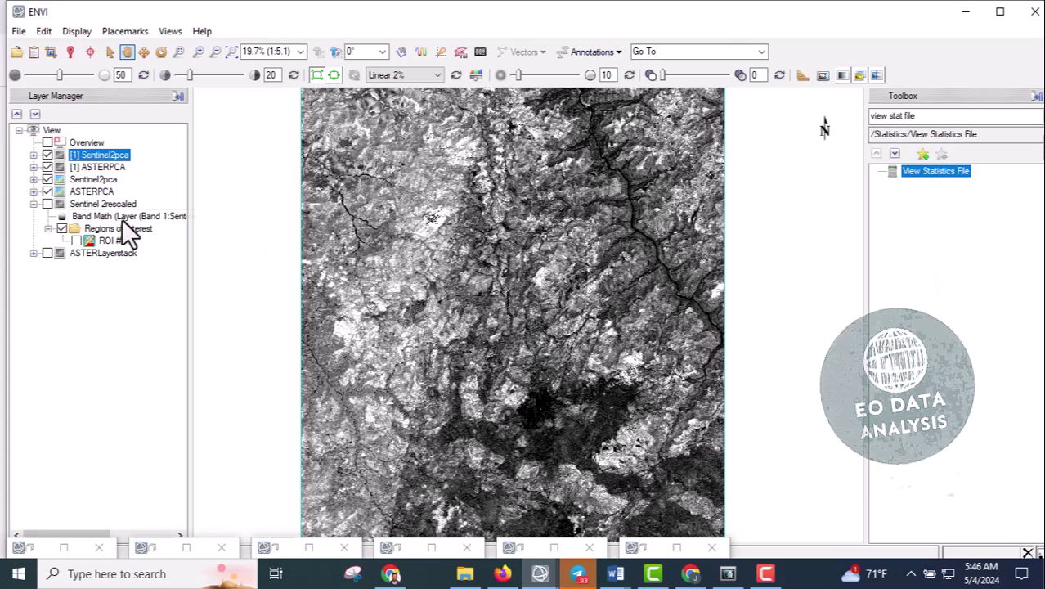
- Toggle the visibility of the [1] Sentinel2pca layer repeatedly to compare it with the [1] ASTERPCA layer beneath, leaving it visible
left_click(47, 154)
left_click(48, 155)
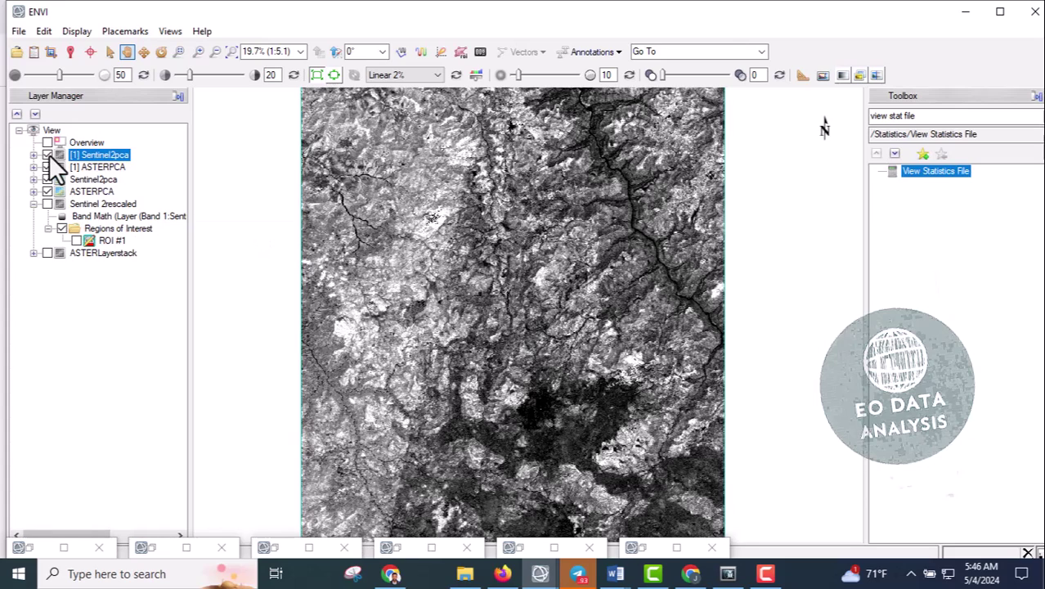
left_click(47, 154)
left_click(47, 155)
left_click(47, 154)
left_click(48, 155)
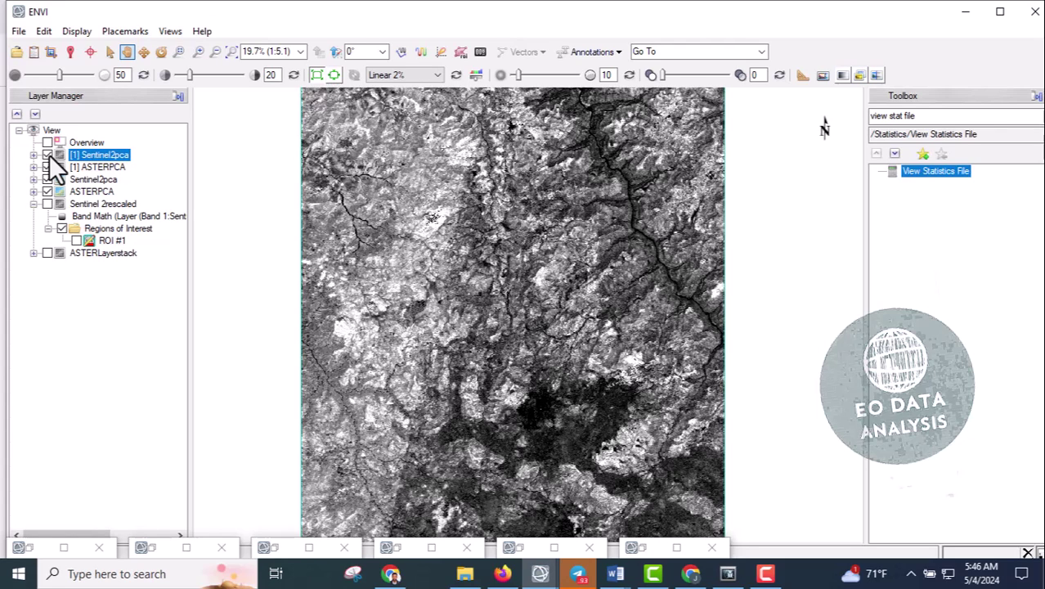